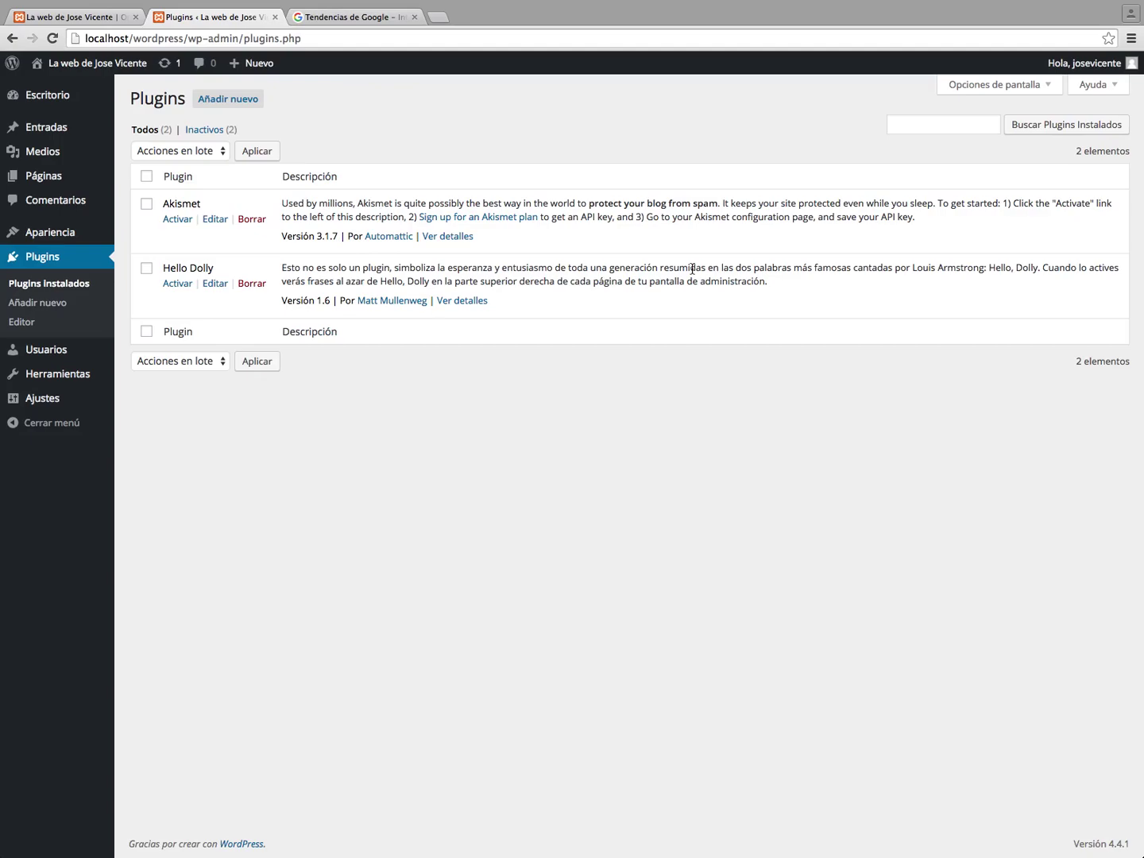
Try to install BackWPup Free by finding backwpup through the WordPress admin's own plugin search.
click(47, 302)
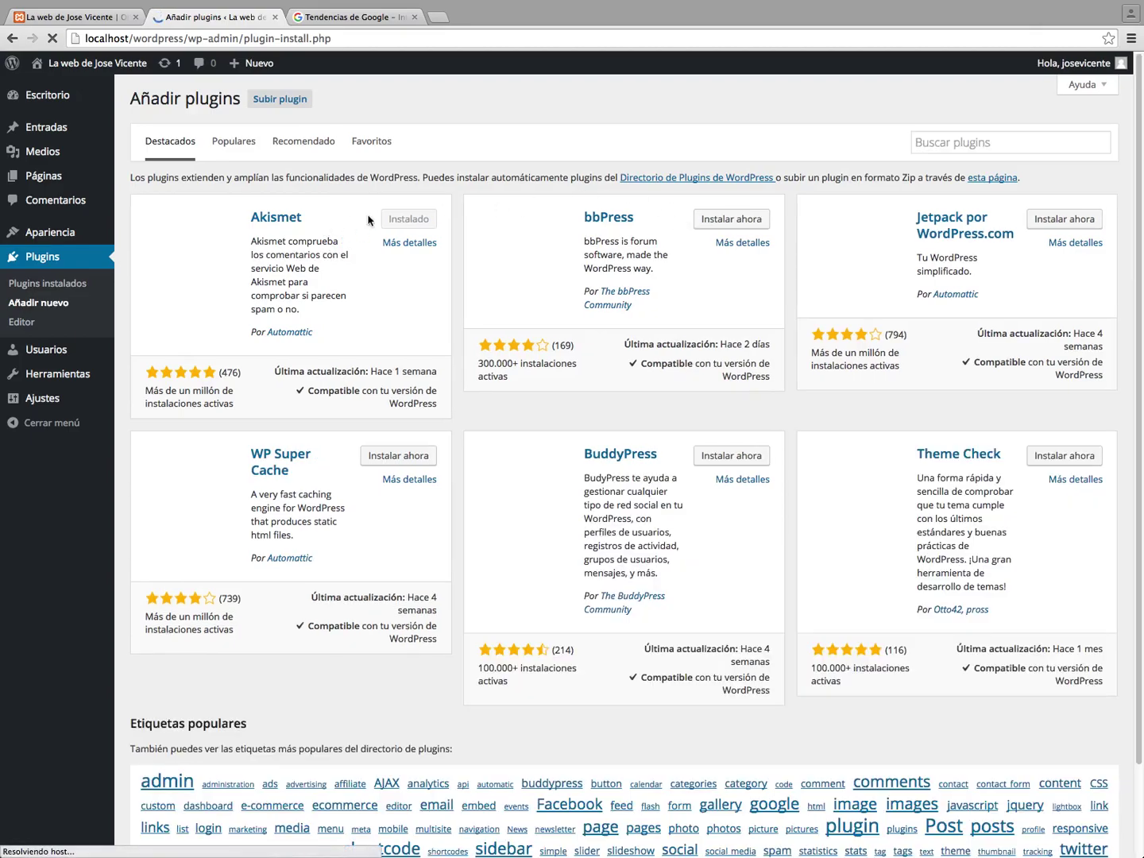
click(940, 145)
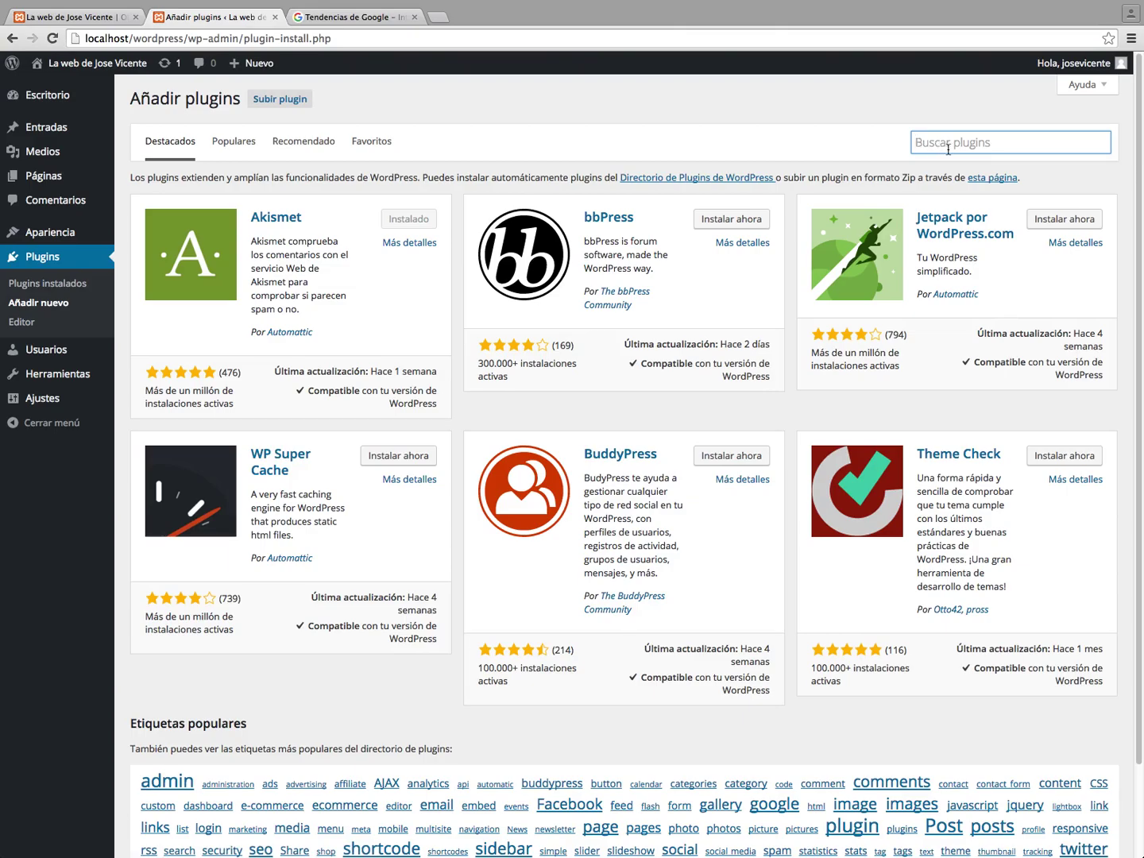
text(backwpup)
key(Return)
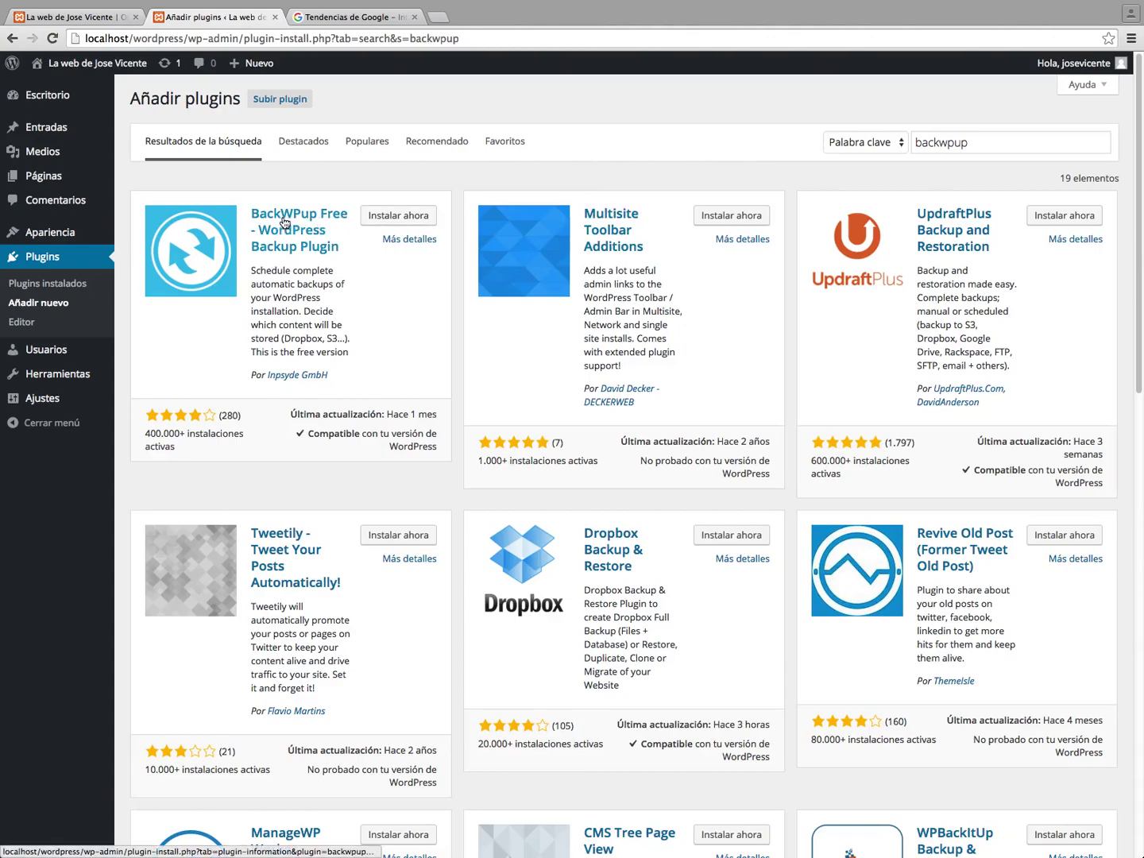
click(415, 216)
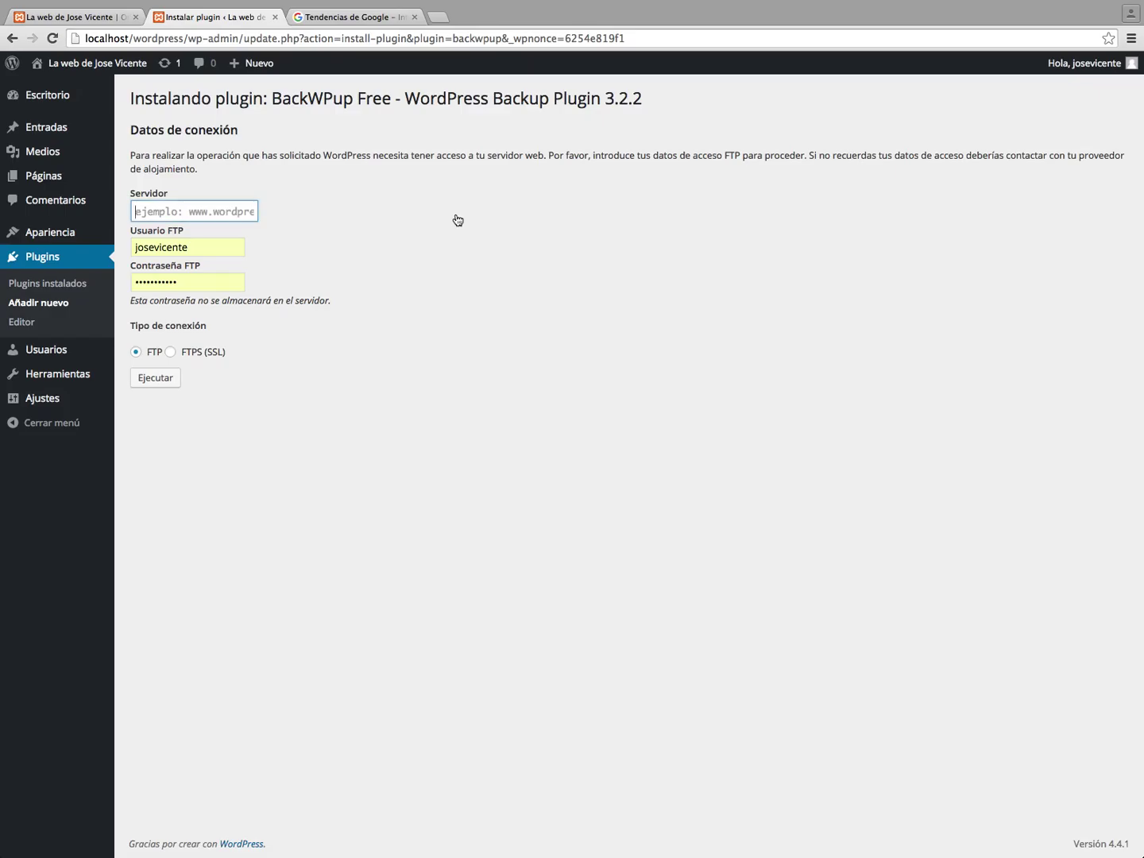
Search the web for "wordpress plugins" in a new browser tab and open the WordPress.org plugin directory.
key(super+t)
text(wordpress plu)
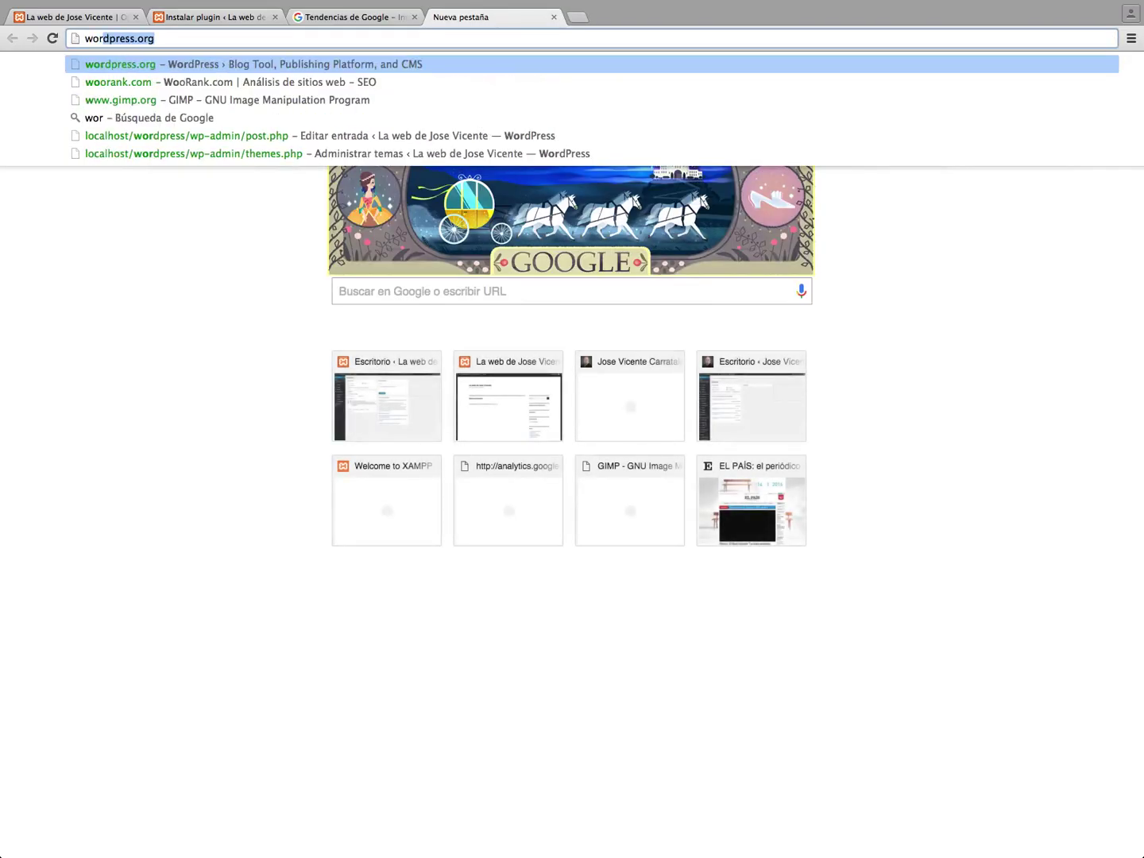
text(gins)
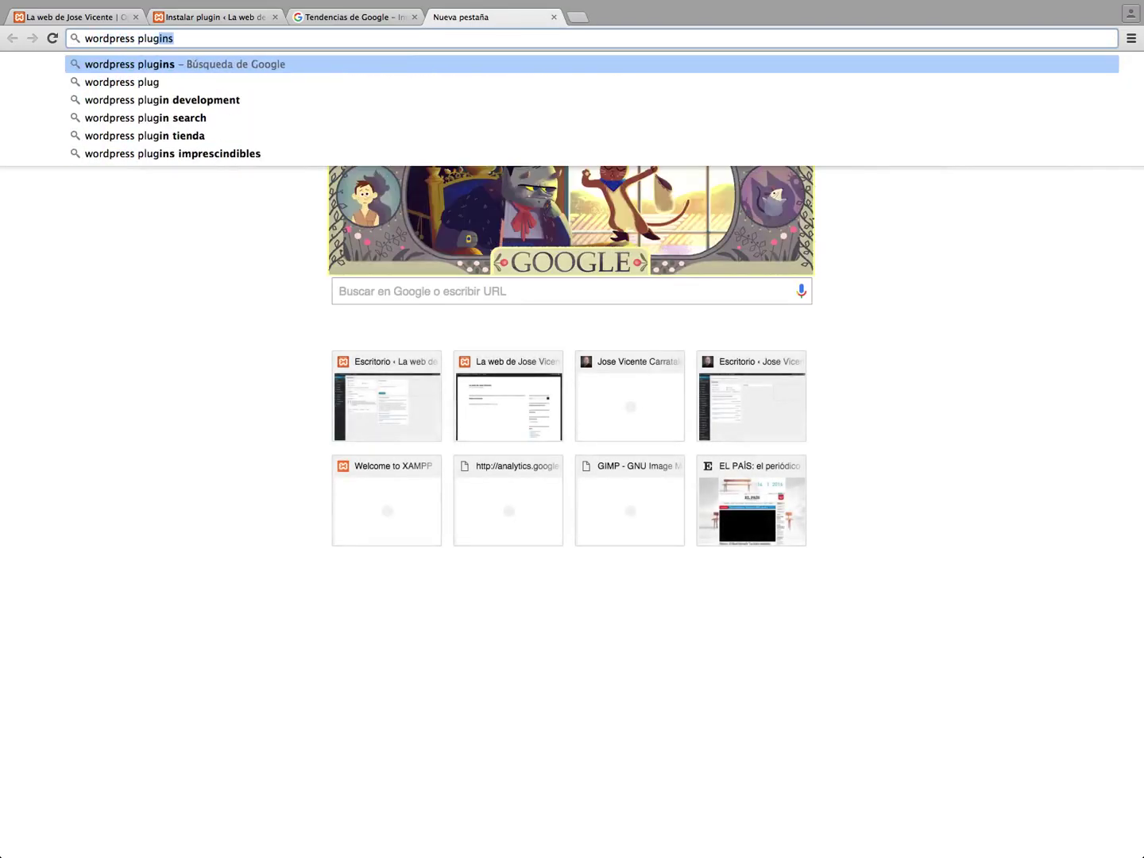
key(Return)
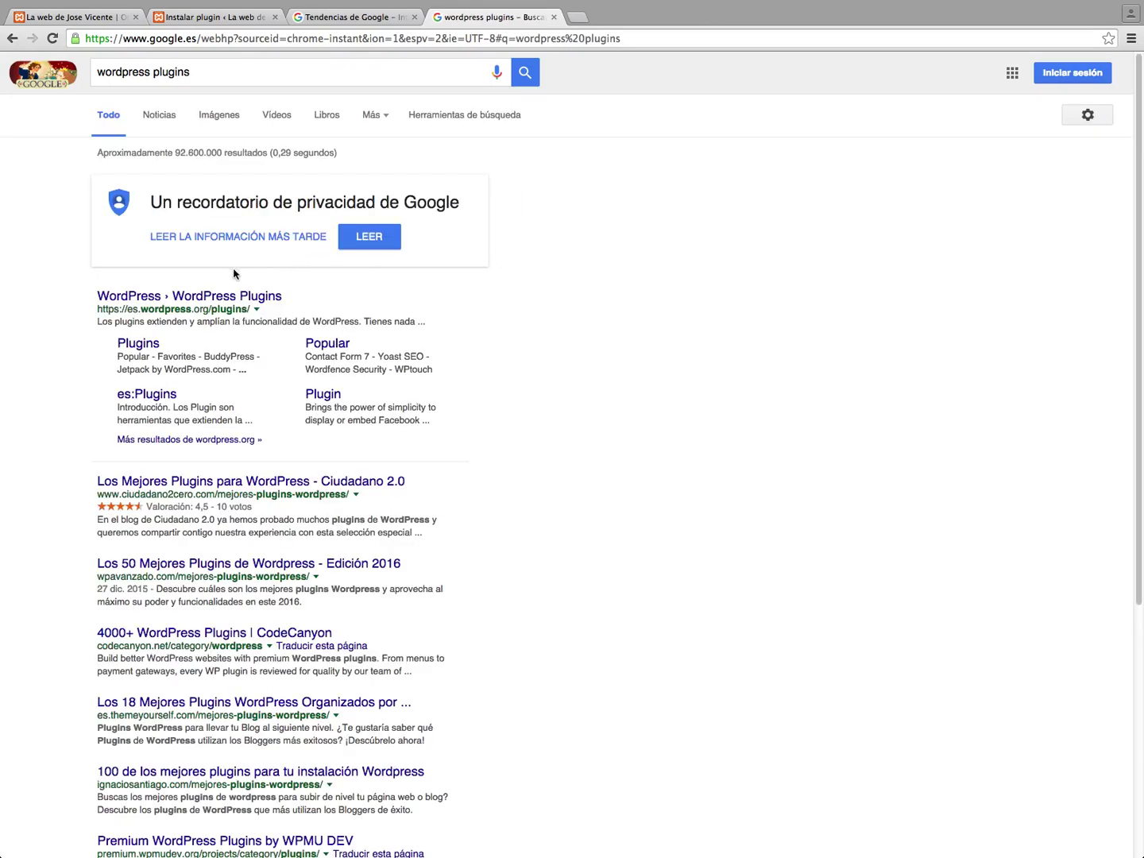
click(197, 299)
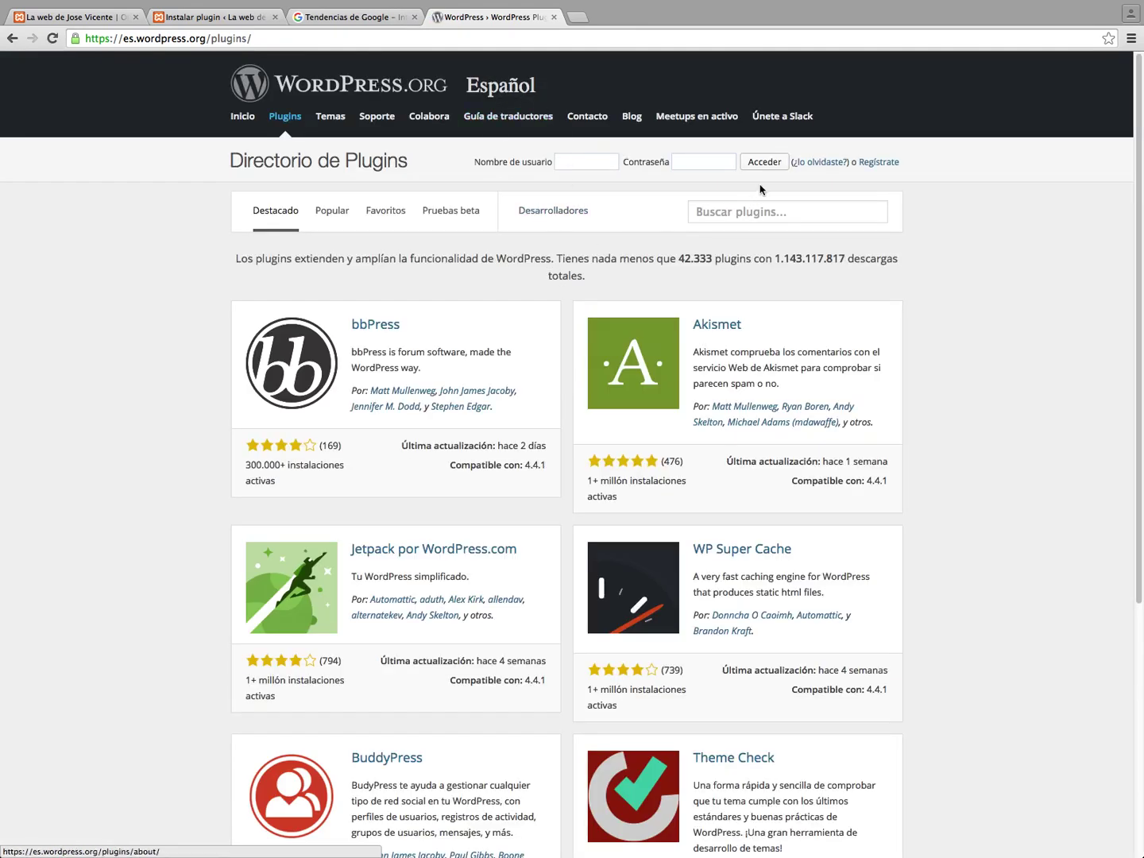
Search the plugin directory for backwpup and download BackWPup Free version 3.2.2 from its page.
click(773, 211)
text(backwpup)
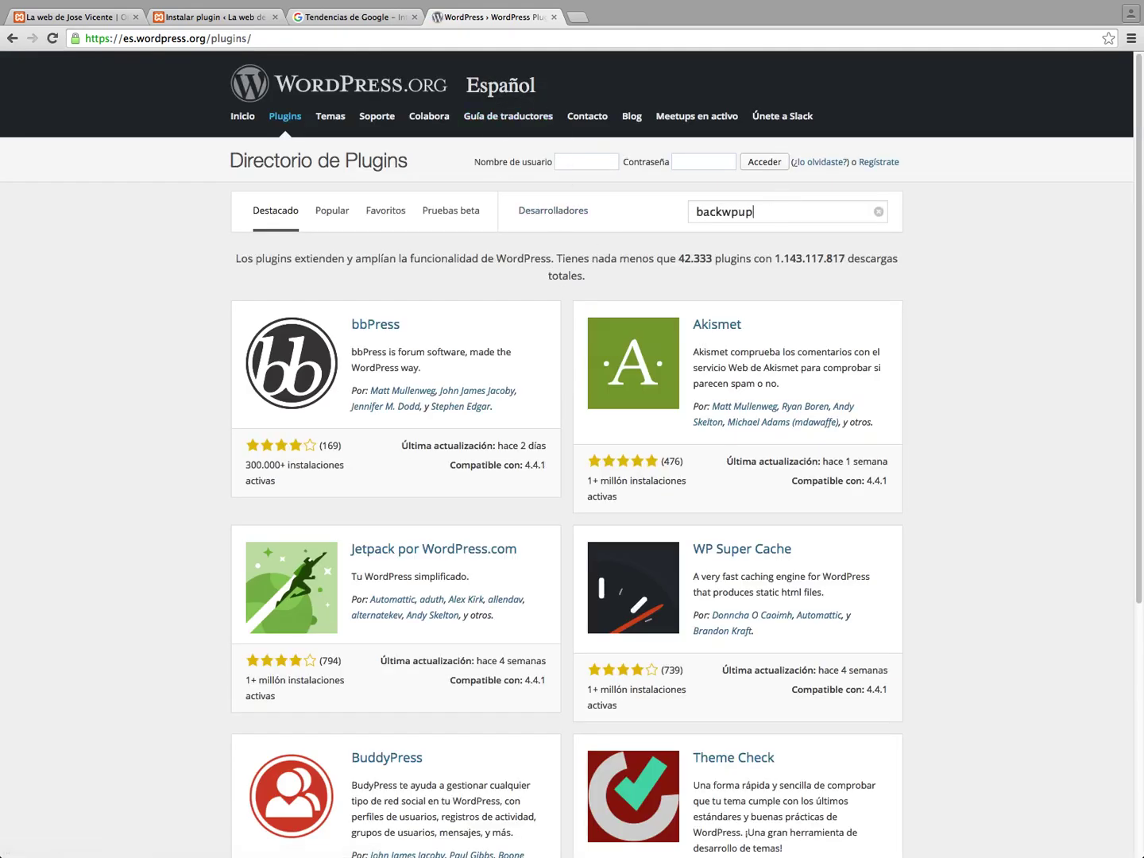
key(Return)
click(422, 355)
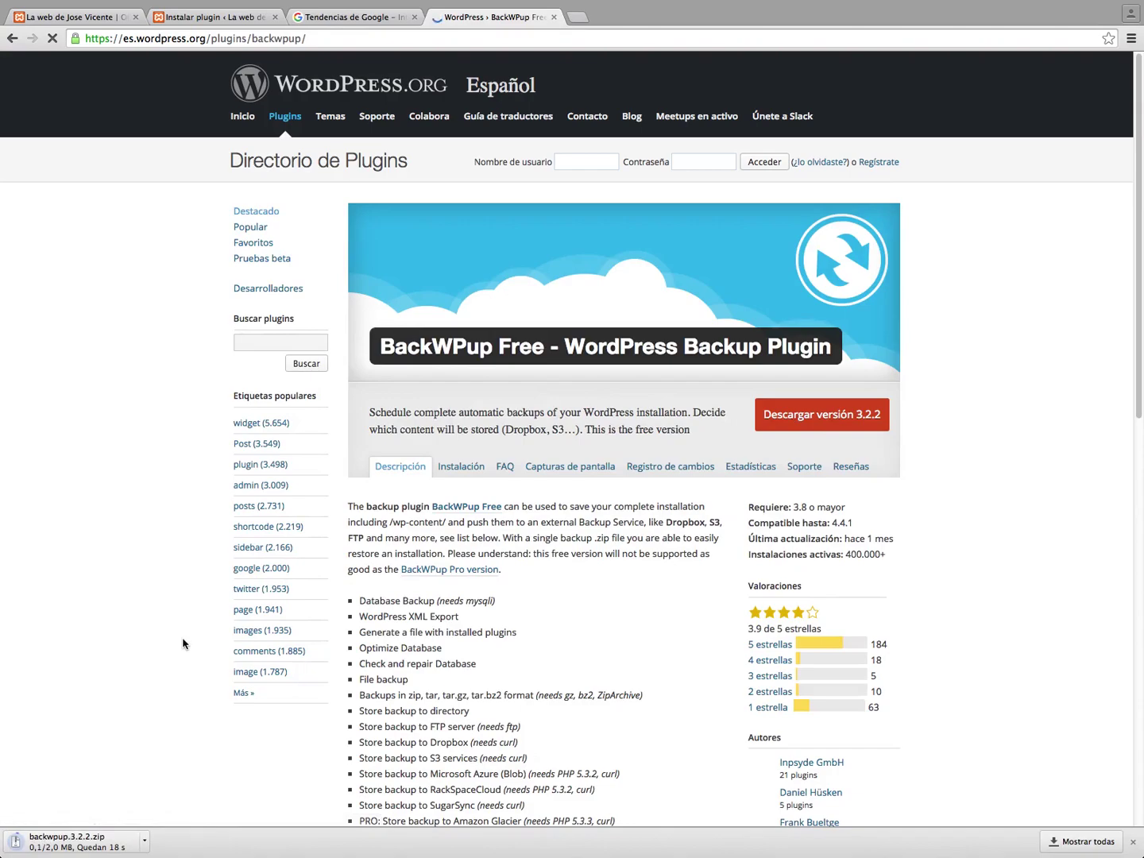
Reveal the downloaded backwpup.3.2.2.zip in Finder, extract it and copy the resulting backwpup folder.
click(145, 844)
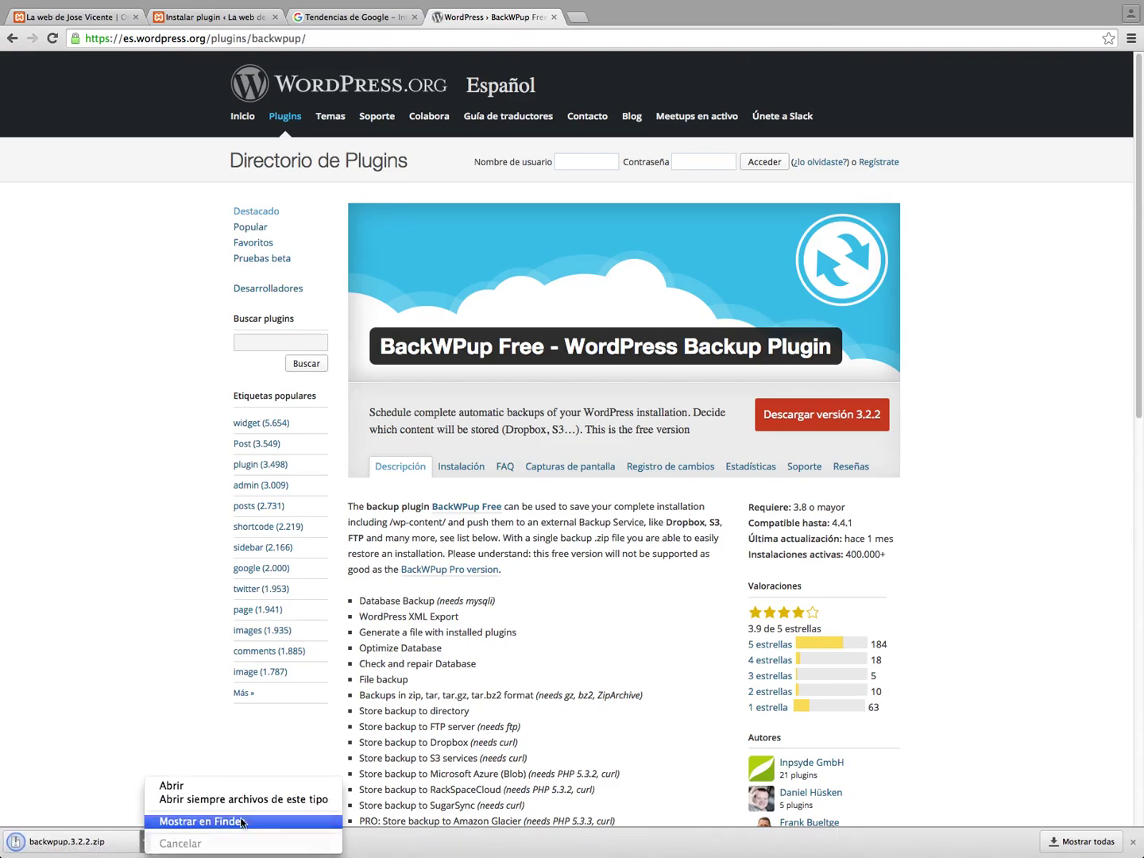
click(203, 820)
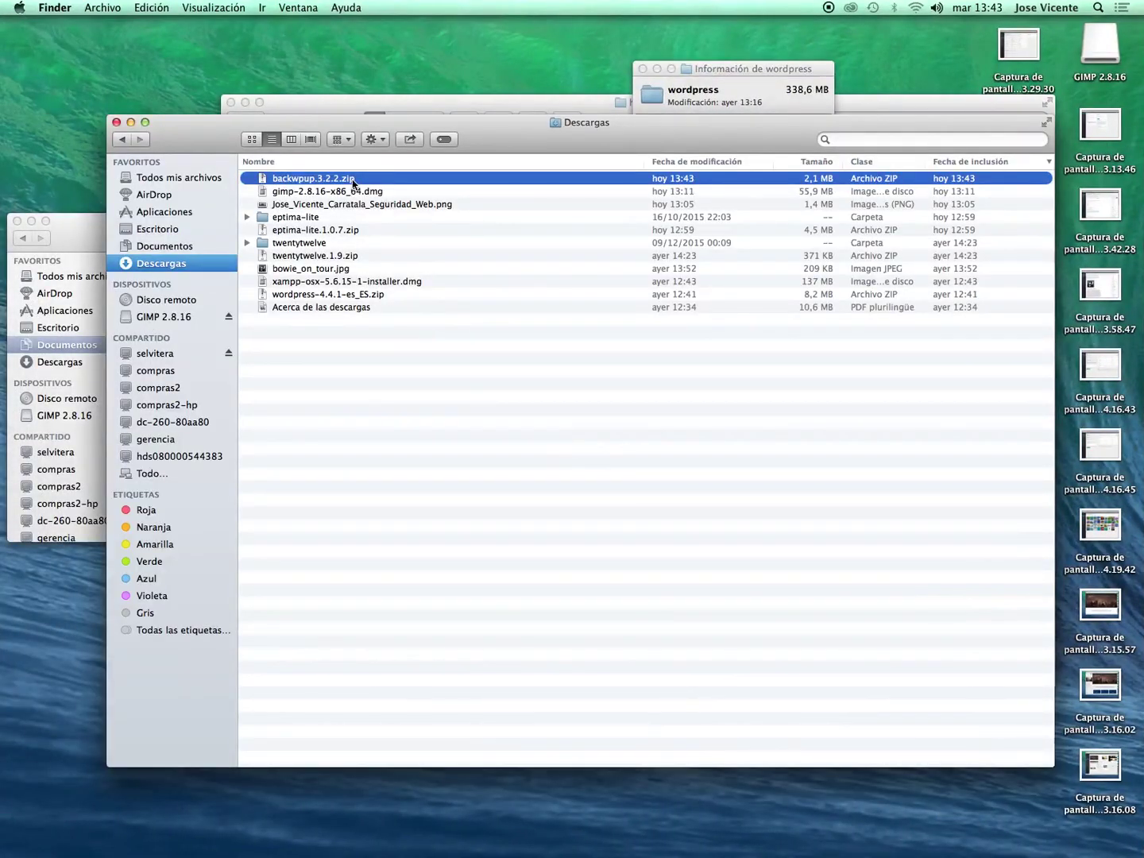
double_click(354, 183)
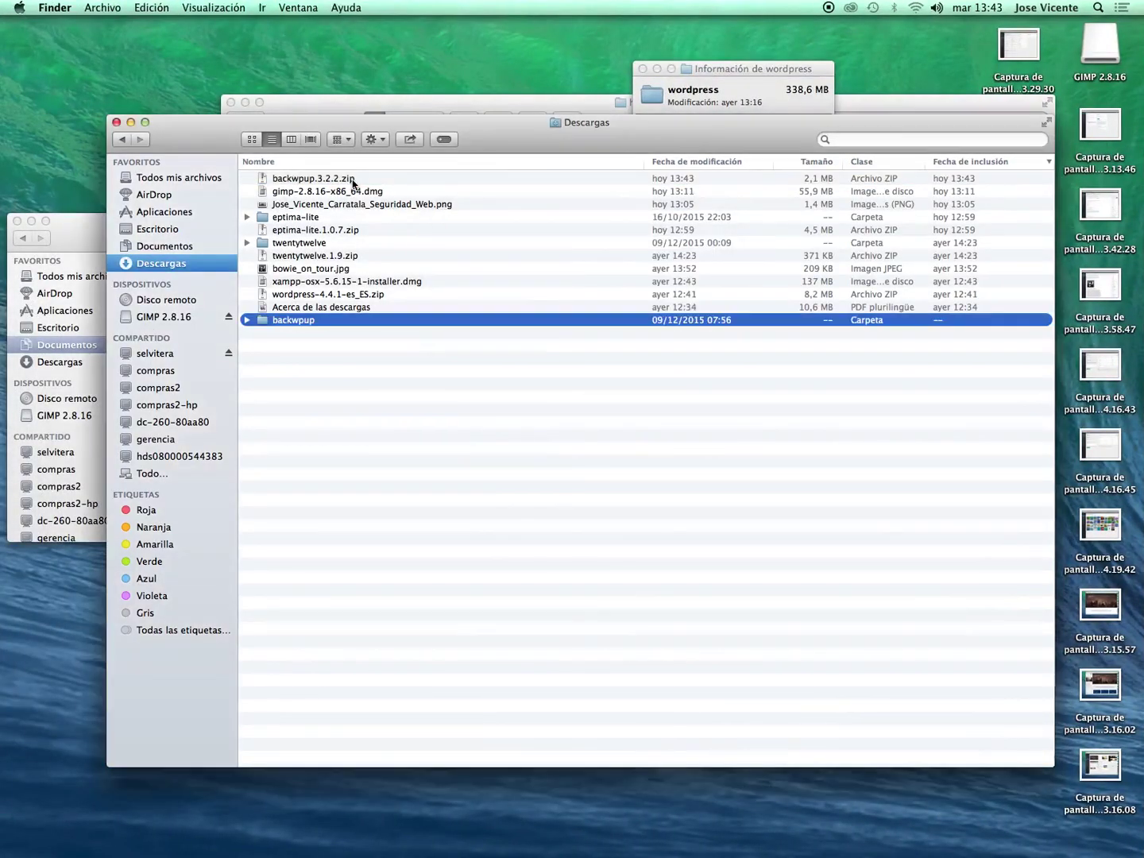
key(super+c)
Paste the backwpup folder into the plugins folder under XAMPP, htdocs, wordpress, wp-content.
key(super+n)
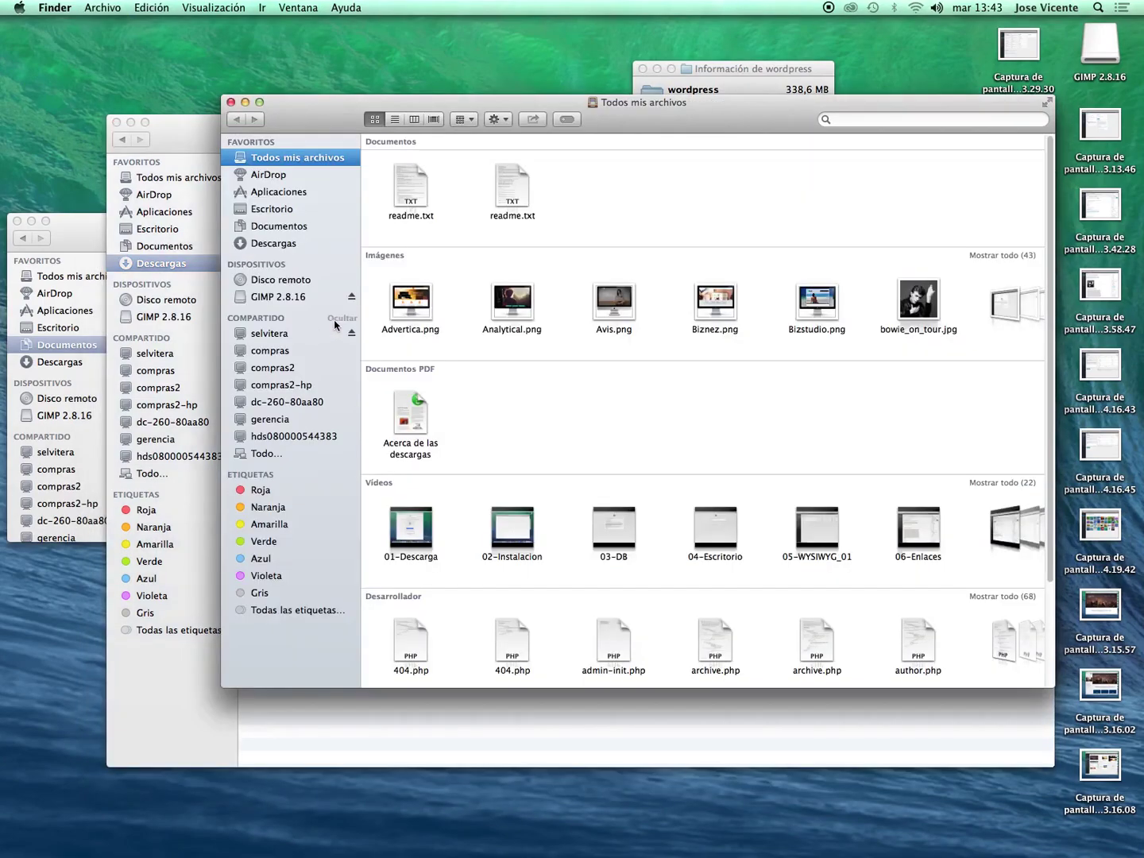
click(212, 145)
key(super+t)
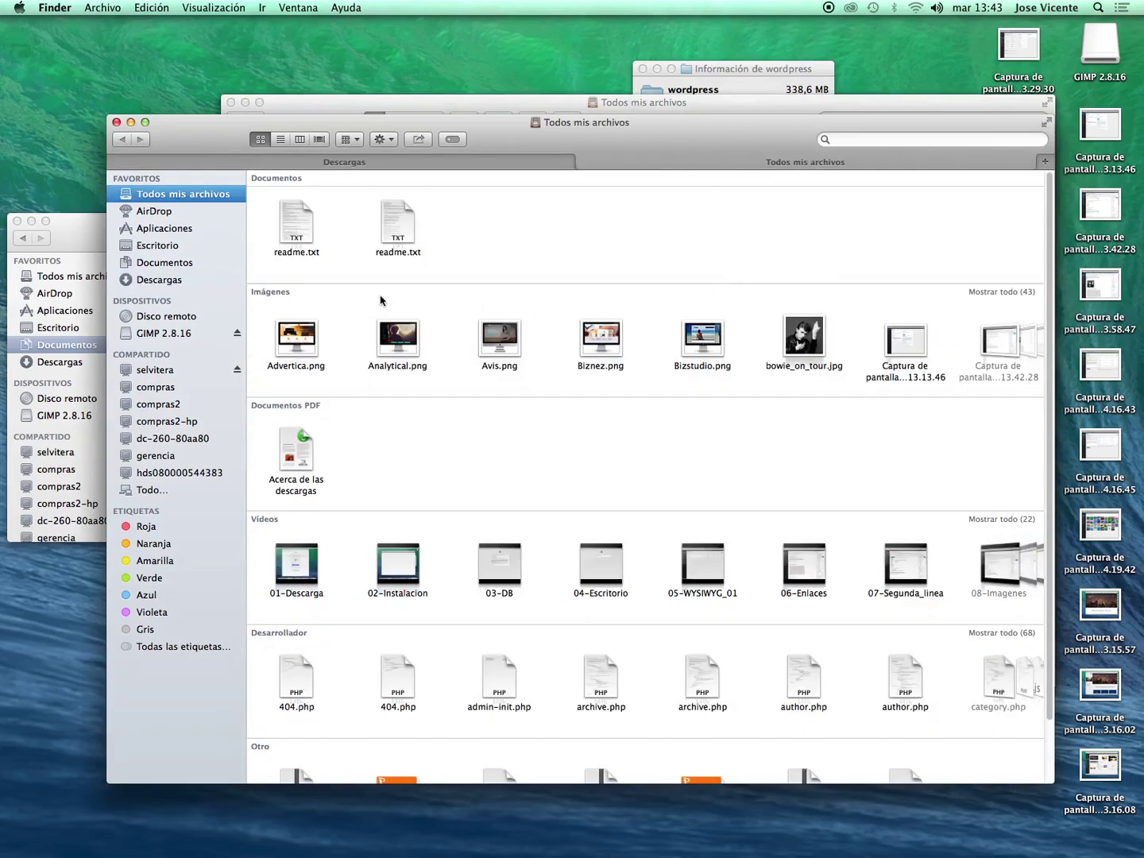
click(165, 230)
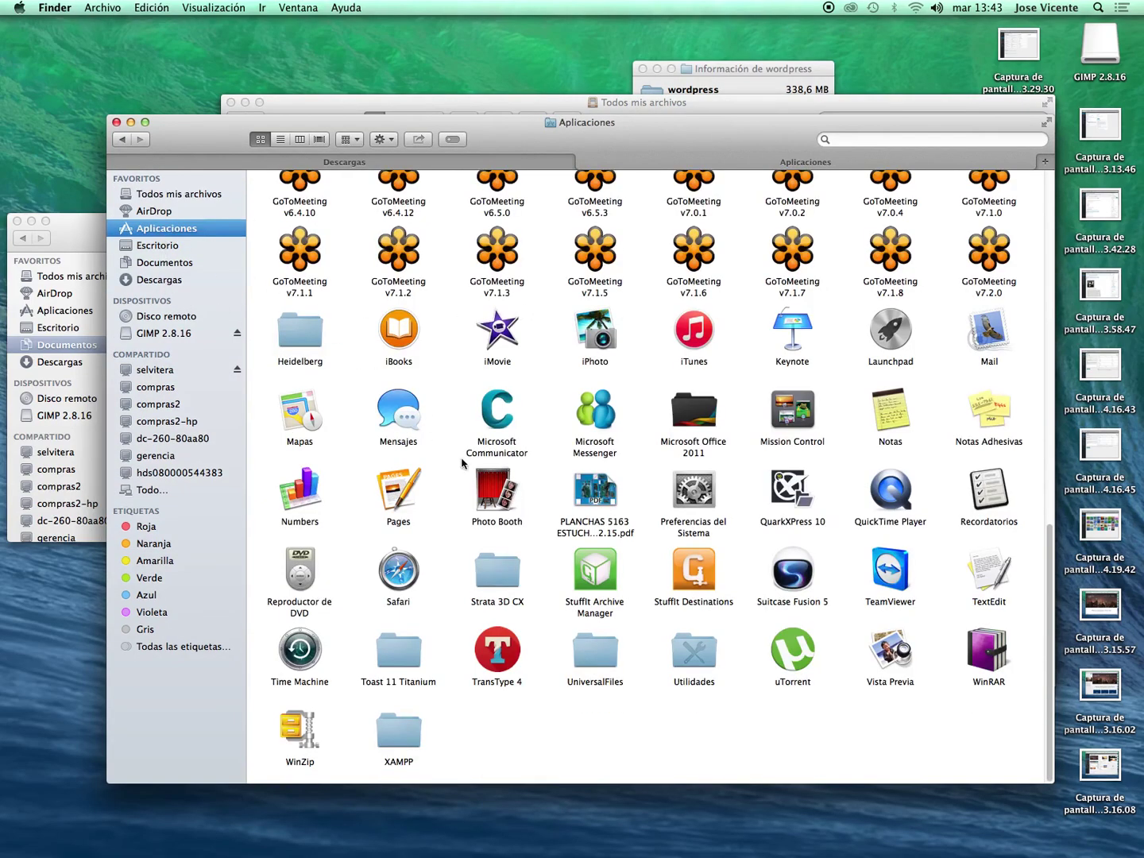
double_click(401, 737)
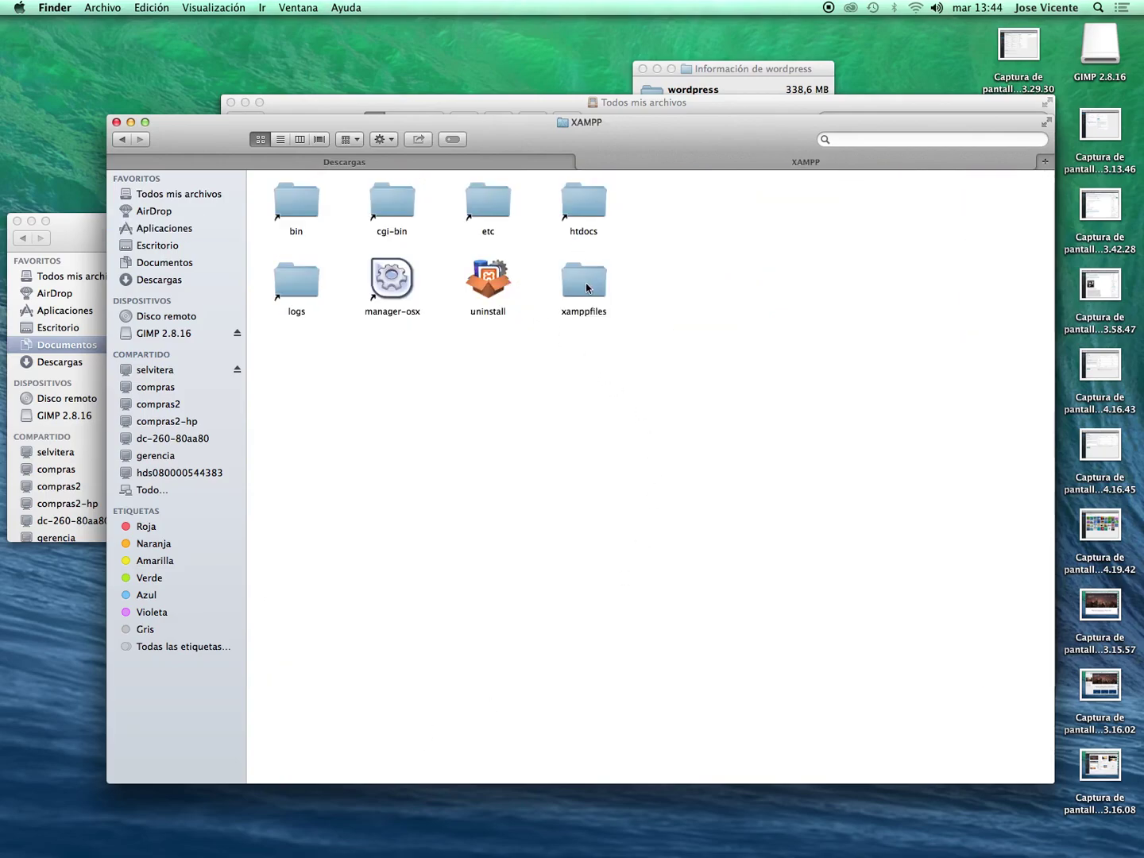
double_click(586, 208)
double_click(447, 432)
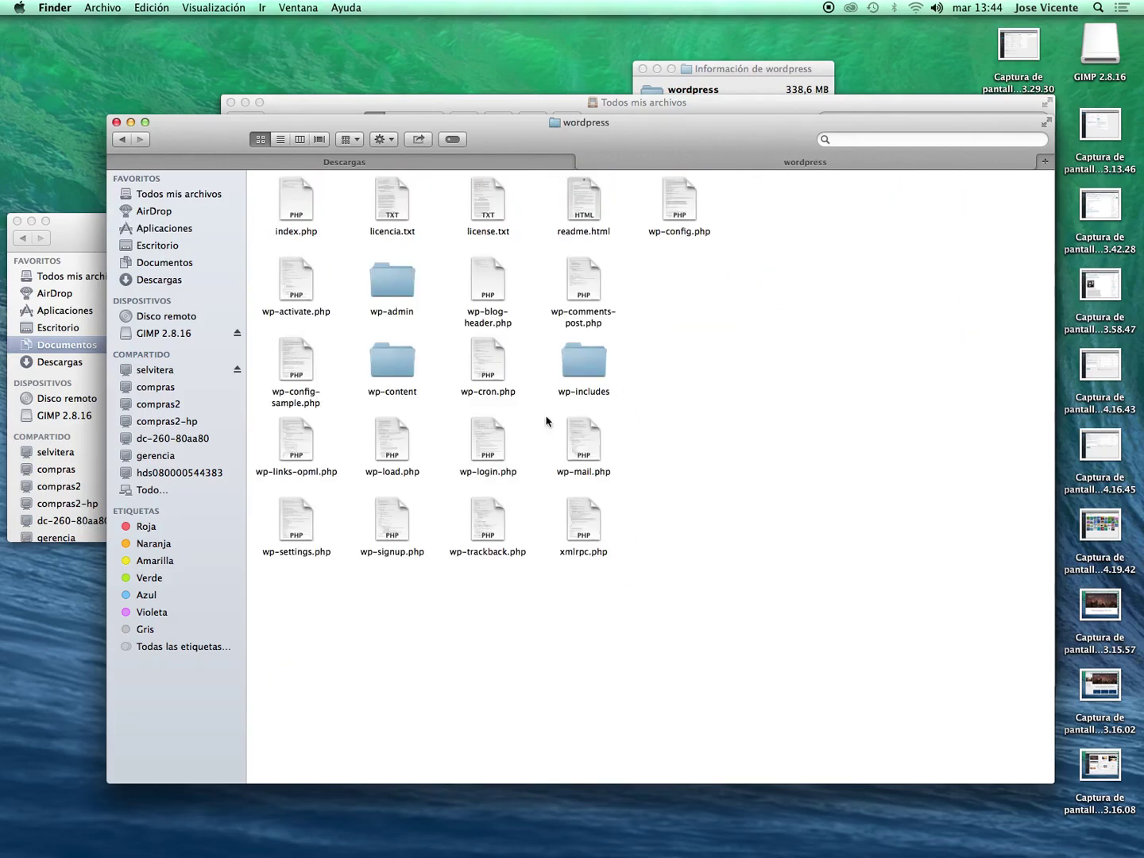
double_click(405, 362)
click(569, 207)
double_click(501, 204)
key(super+v)
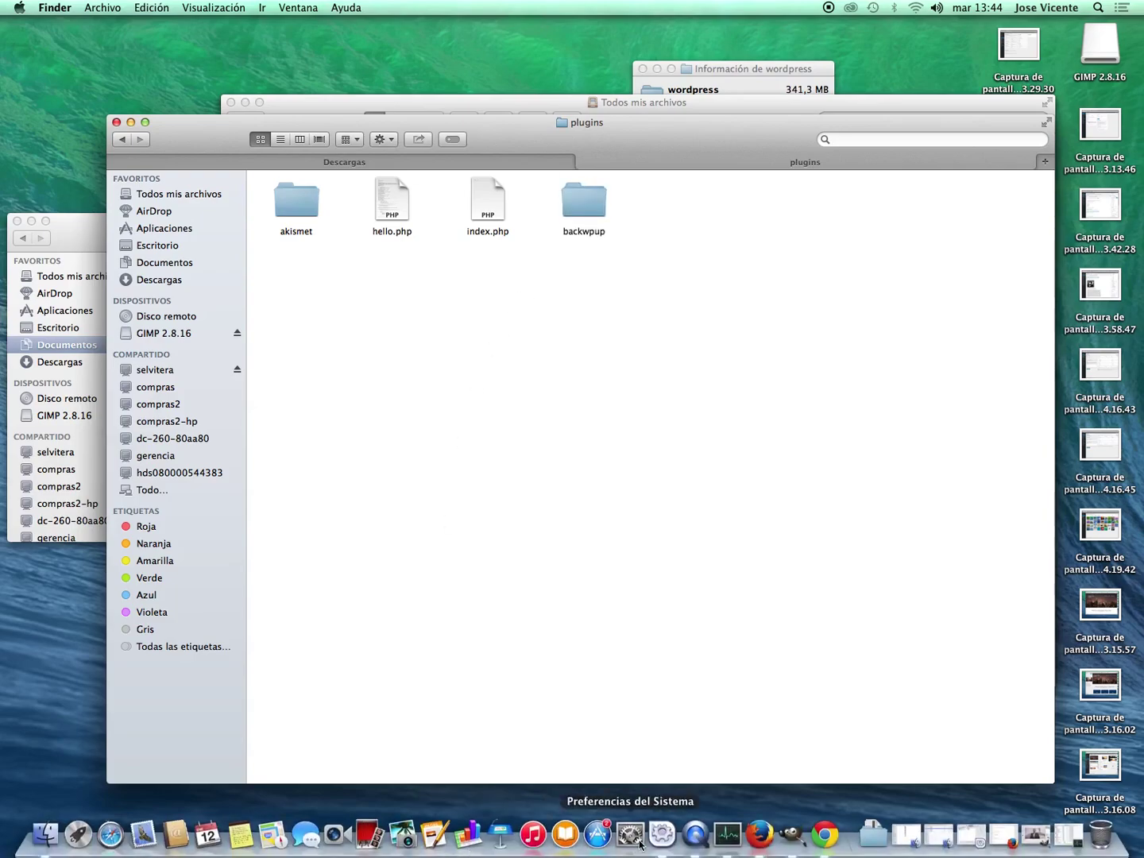
Switch back to Chrome and activate BackWPup from the site's list of installed plugins.
click(816, 839)
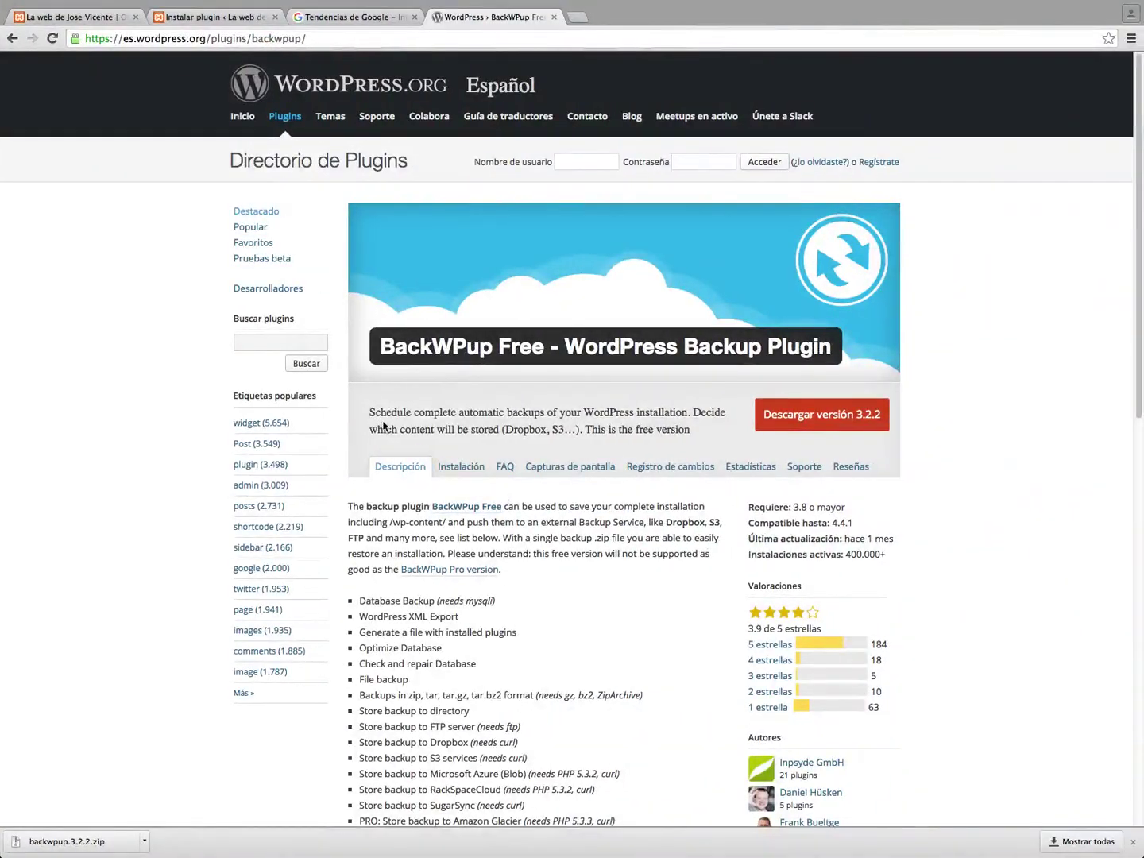
click(82, 17)
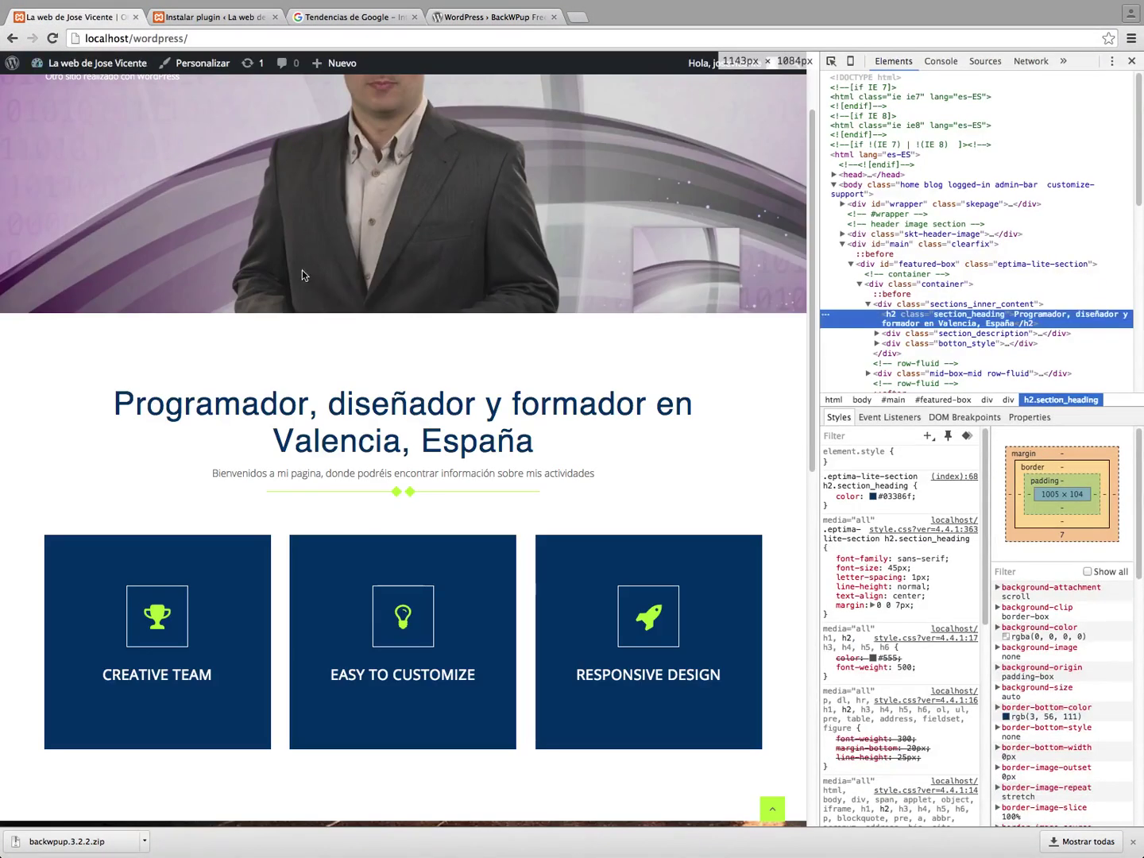
click(233, 16)
click(47, 283)
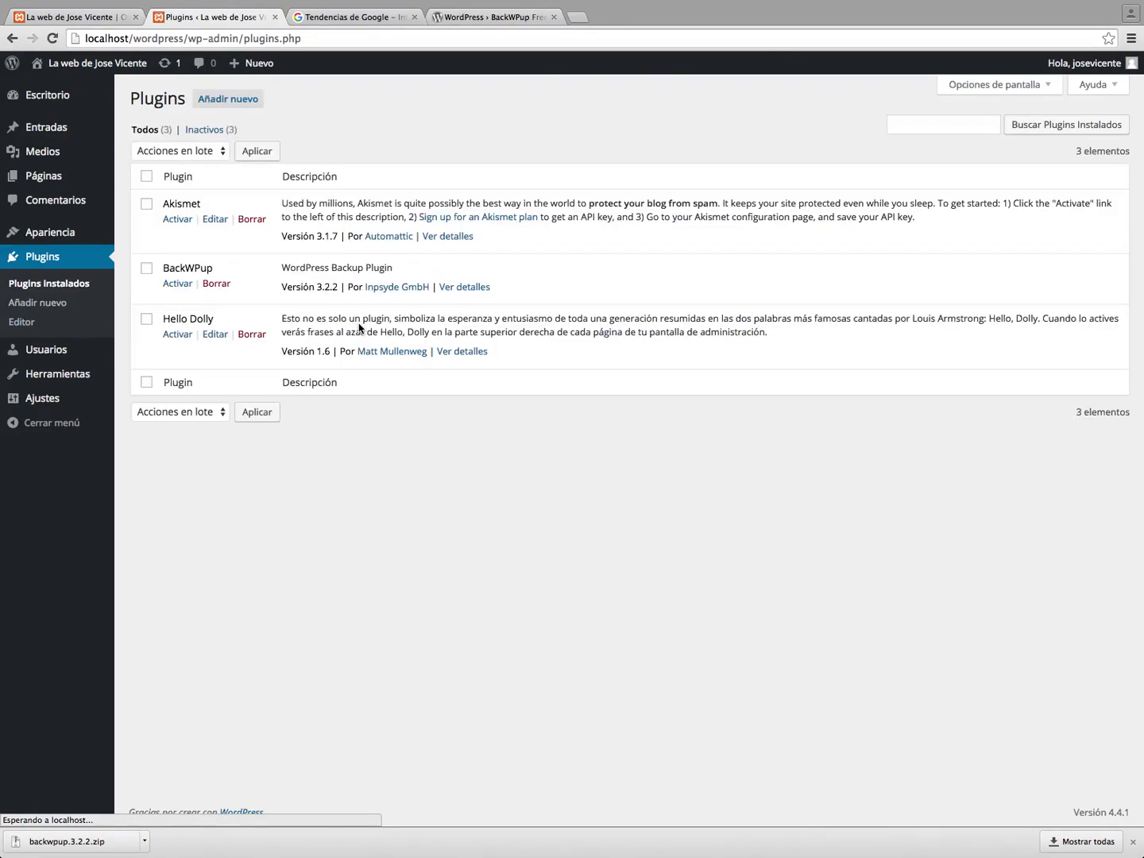
click(178, 286)
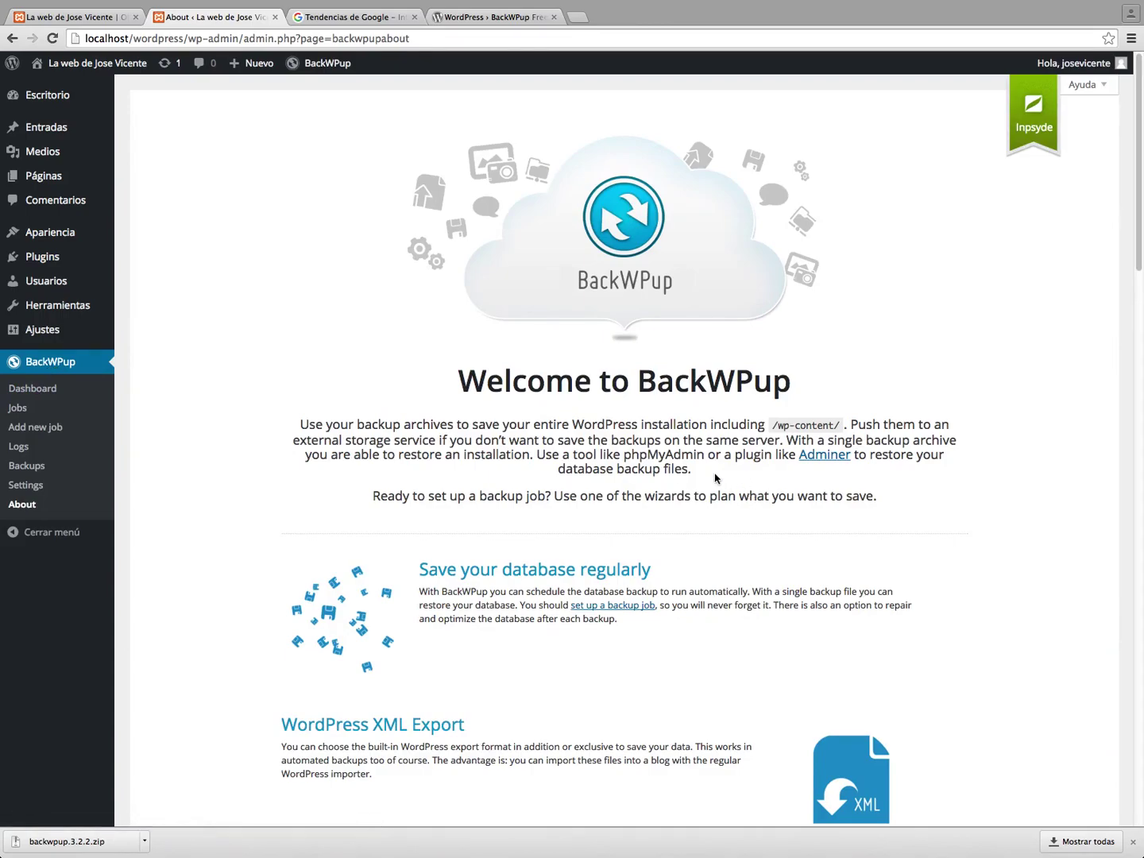
Look over BackWPup's welcome page, dashboard and jobs list.
scroll(697, 475, down, 8)
click(72, 389)
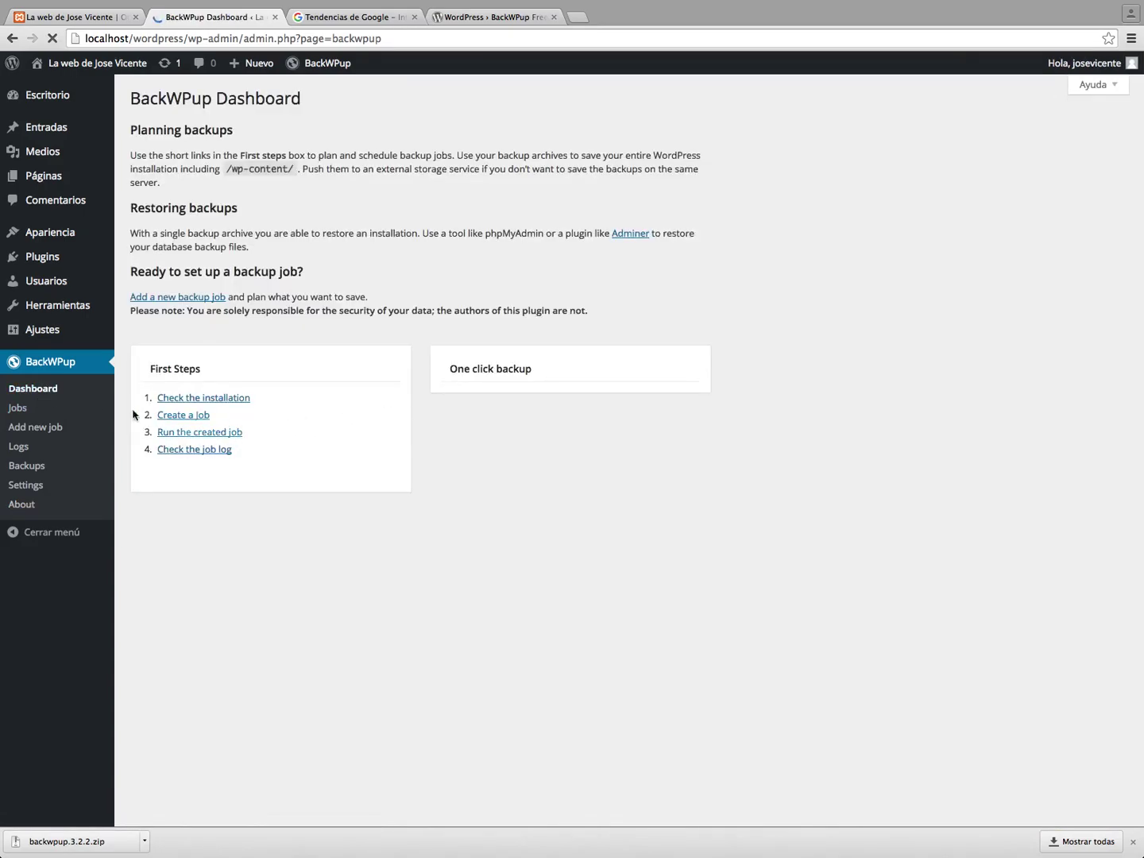
click(16, 409)
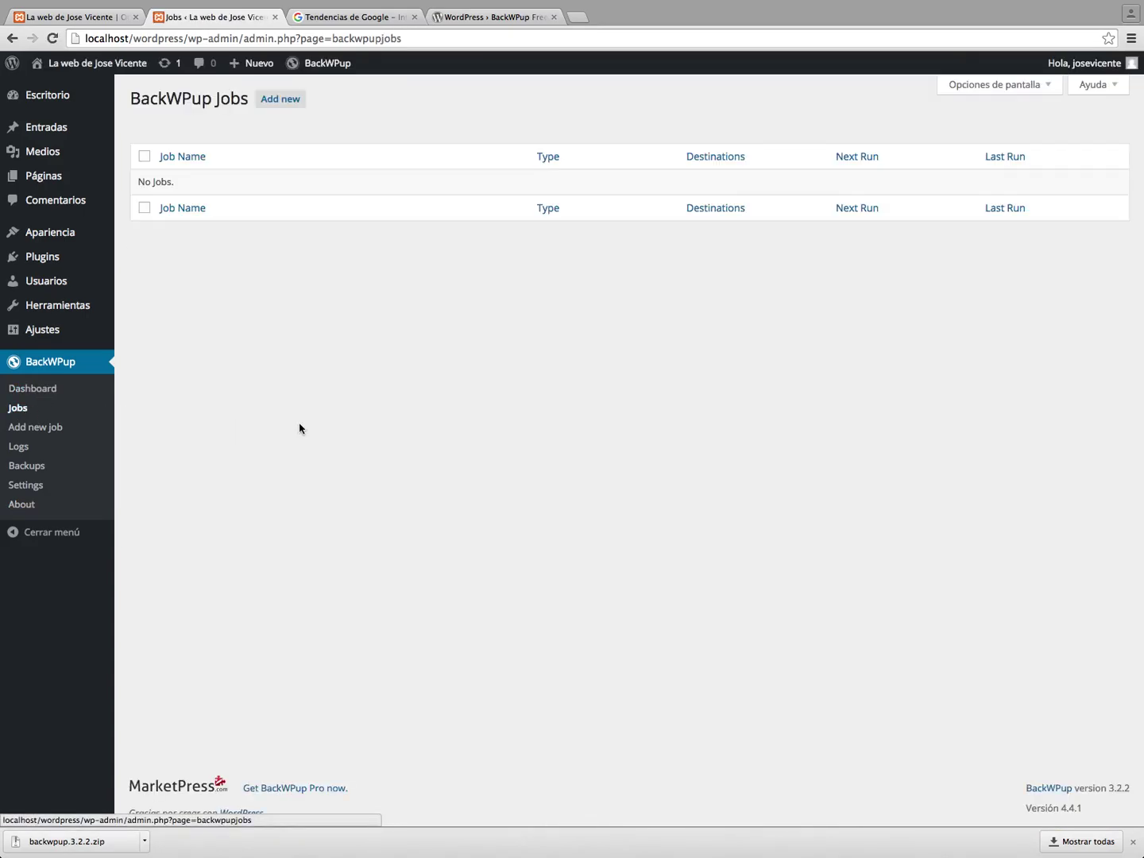
click(55, 427)
click(15, 389)
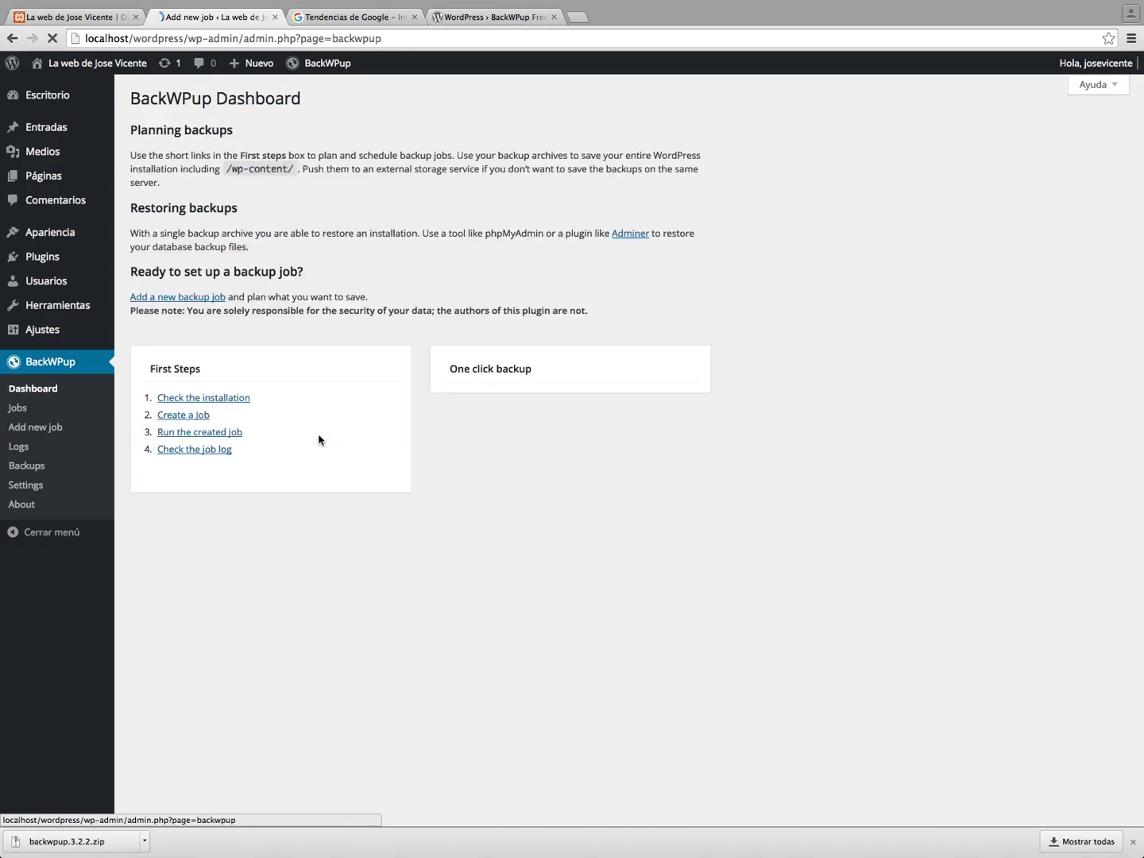
scroll(747, 451, down, 3)
scroll(747, 451, up, 3)
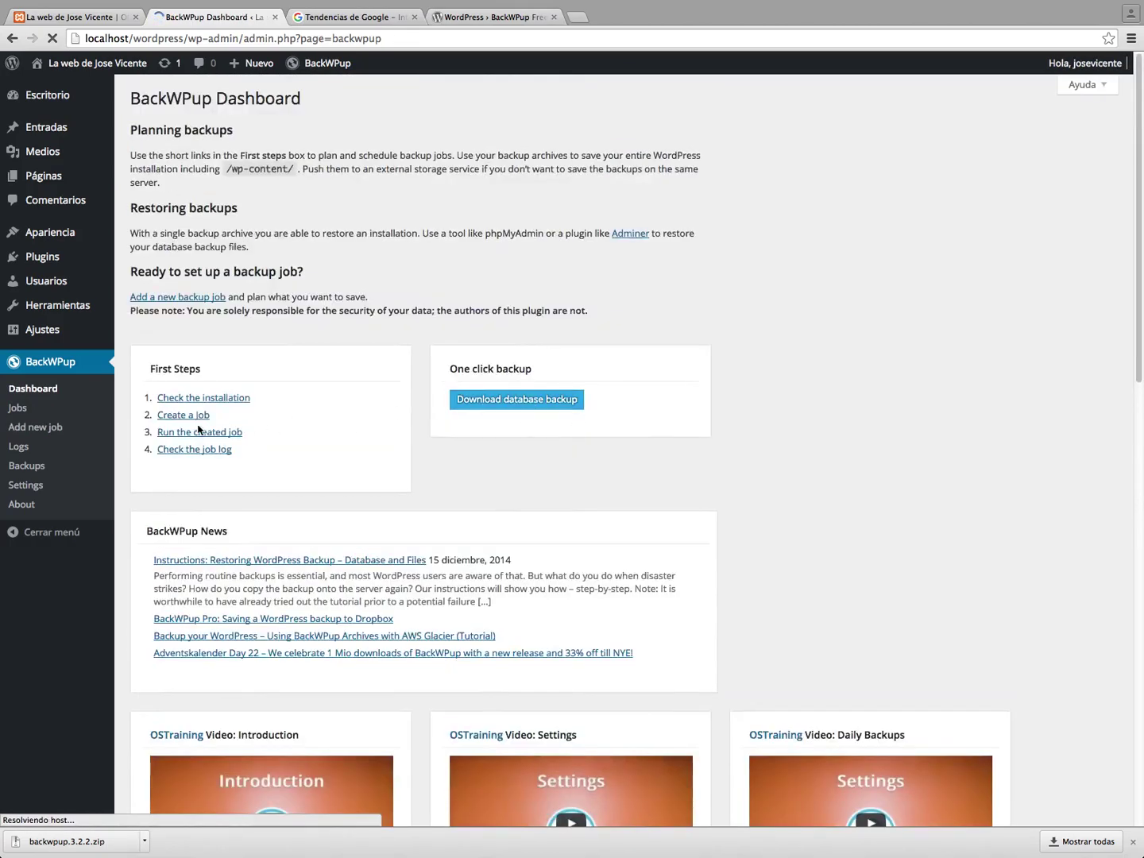
Start a new BackWPup job and name it "Copia de seguridad del viernes por la noche".
click(25, 427)
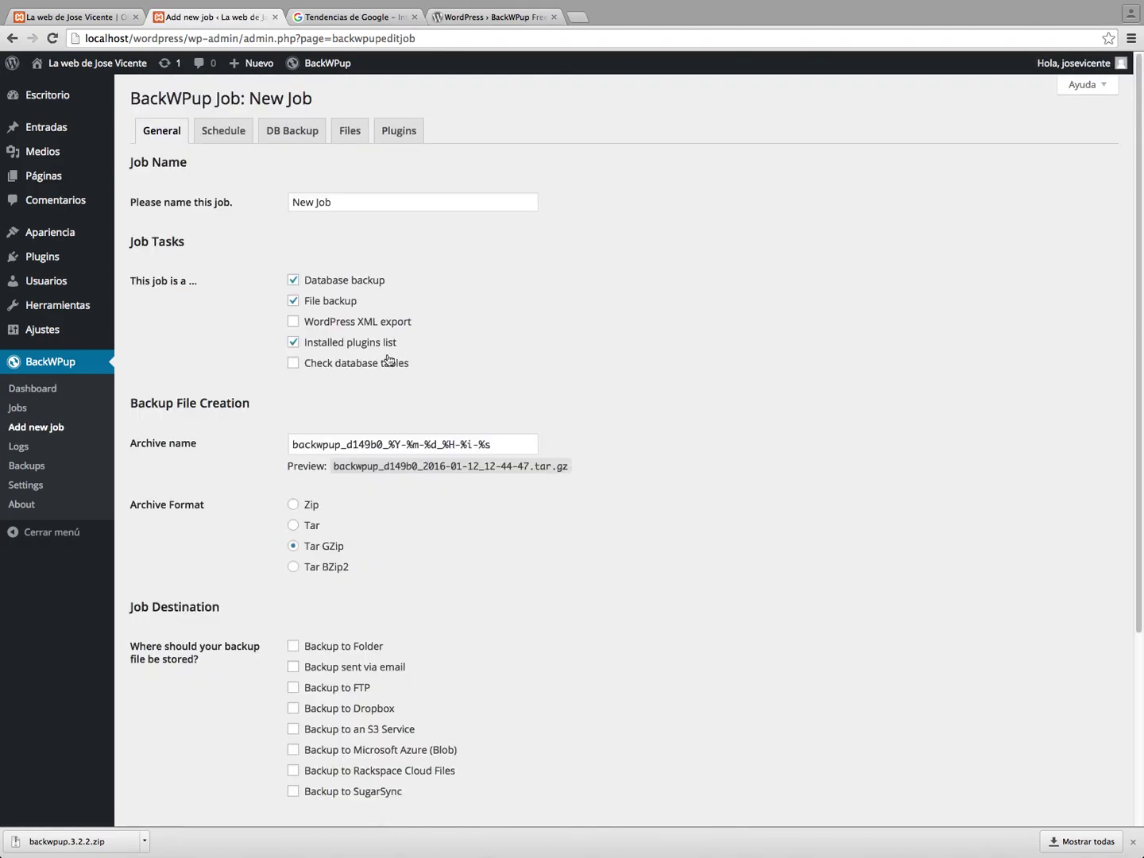
click(350, 202)
text(Copia )
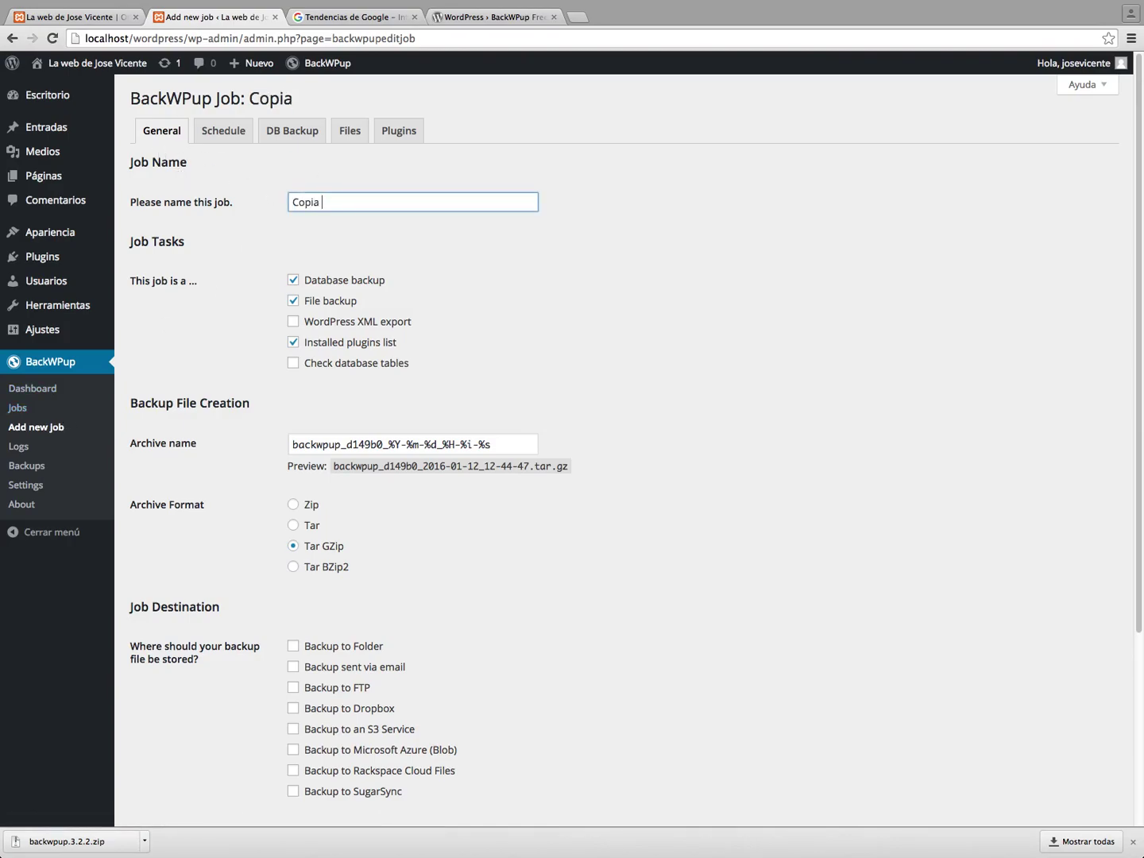
text(de seguridad de)
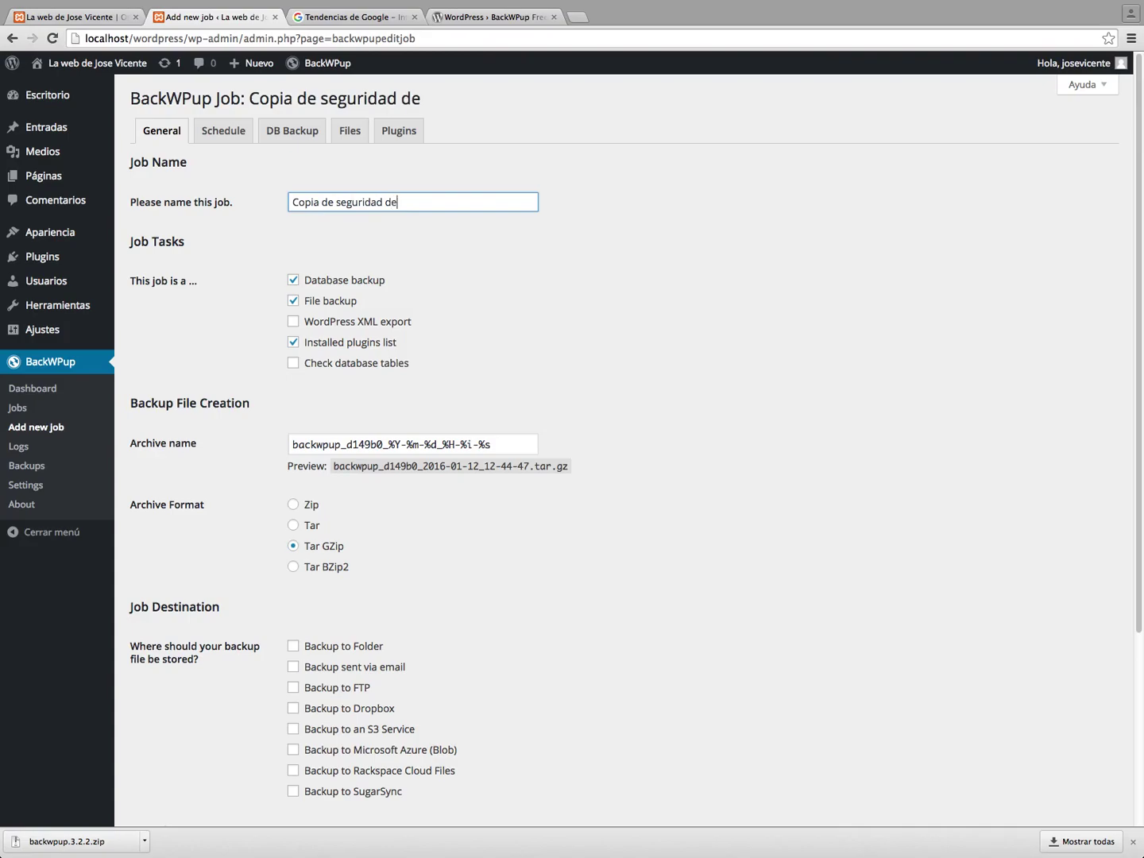
text(l viernes por)
key(BackSpace)
key(BackSpace)
text(rnes por la noche)
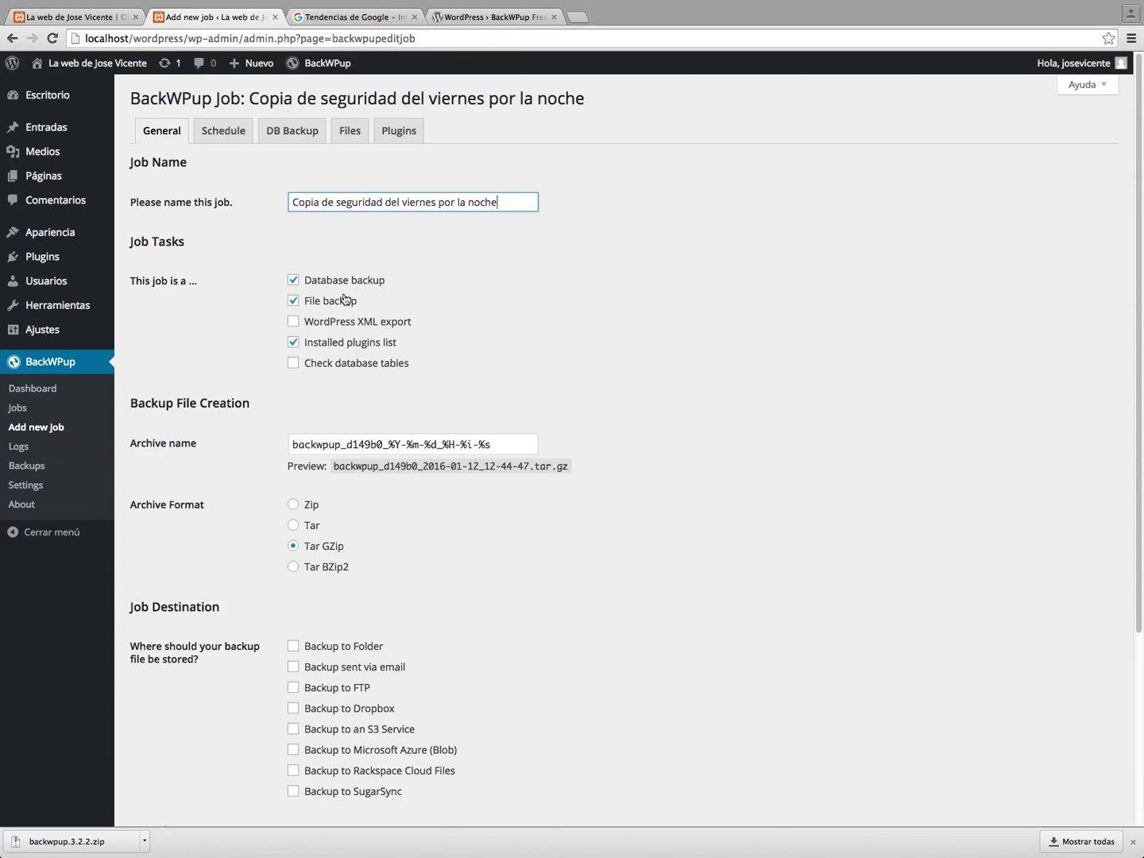
Add WordPress XML export and Check database tables to the job's tasks.
click(322, 323)
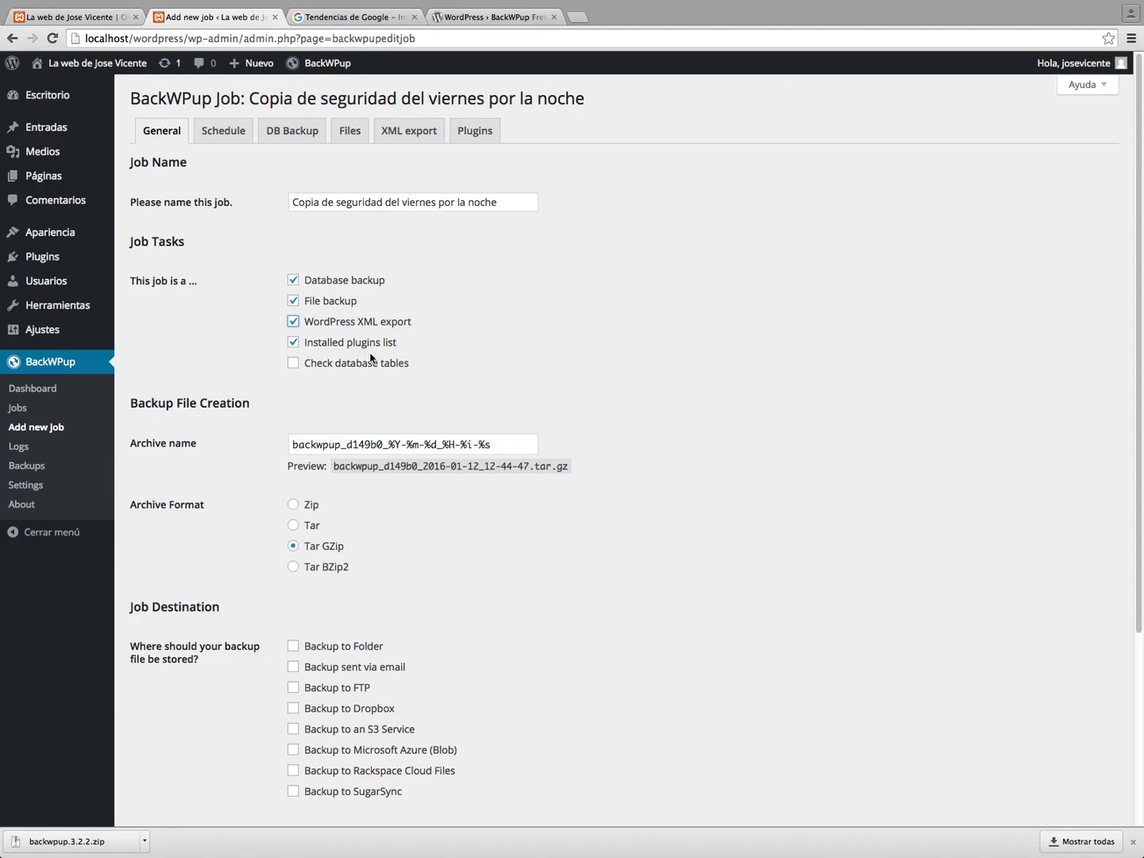
click(347, 367)
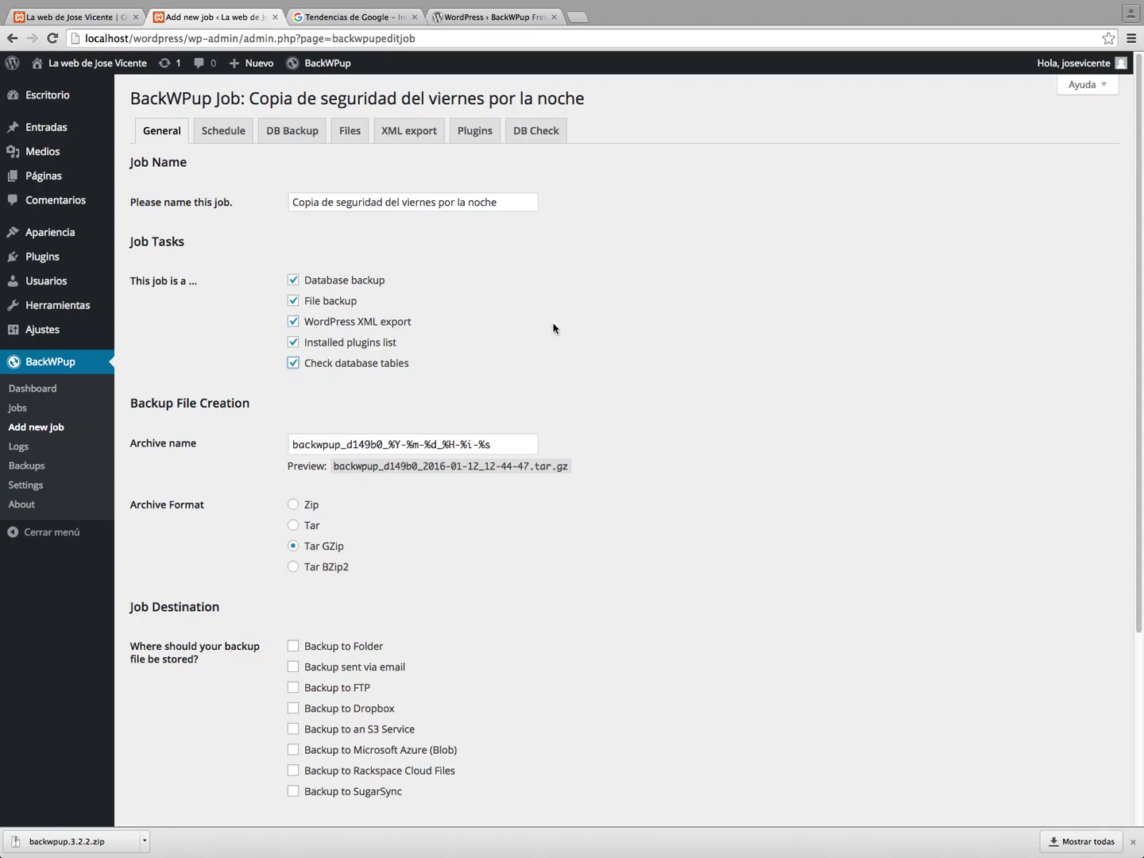
Set the job's archive format to Zip and enable Backup to Folder as its destination.
scroll(589, 362, down, 2)
scroll(588, 363, down, 4)
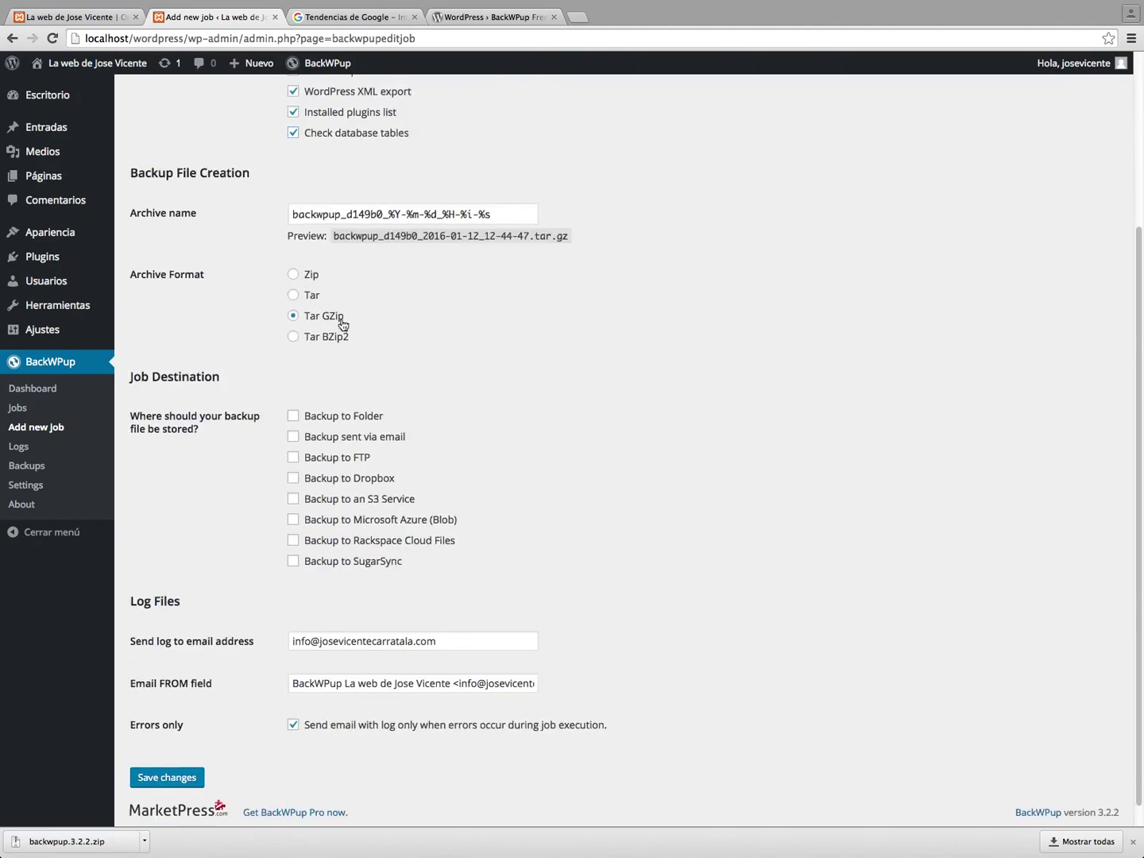
click(293, 274)
scroll(589, 407, down, 1)
click(293, 393)
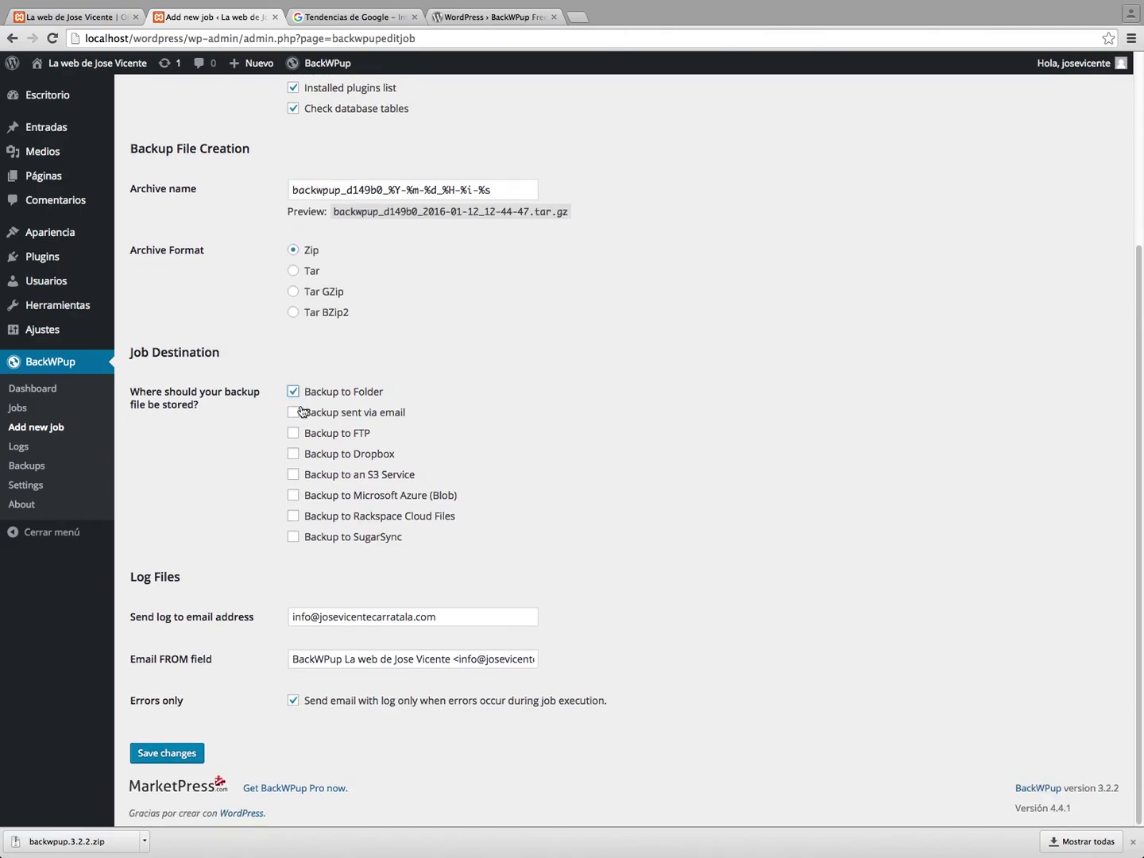
Set the job's destinations to Backup to Folder and Backup sent via email only.
click(293, 391)
click(293, 453)
click(293, 474)
click(293, 454)
click(293, 391)
click(470, 613)
click(293, 413)
click(293, 476)
scroll(645, 469, up, 5)
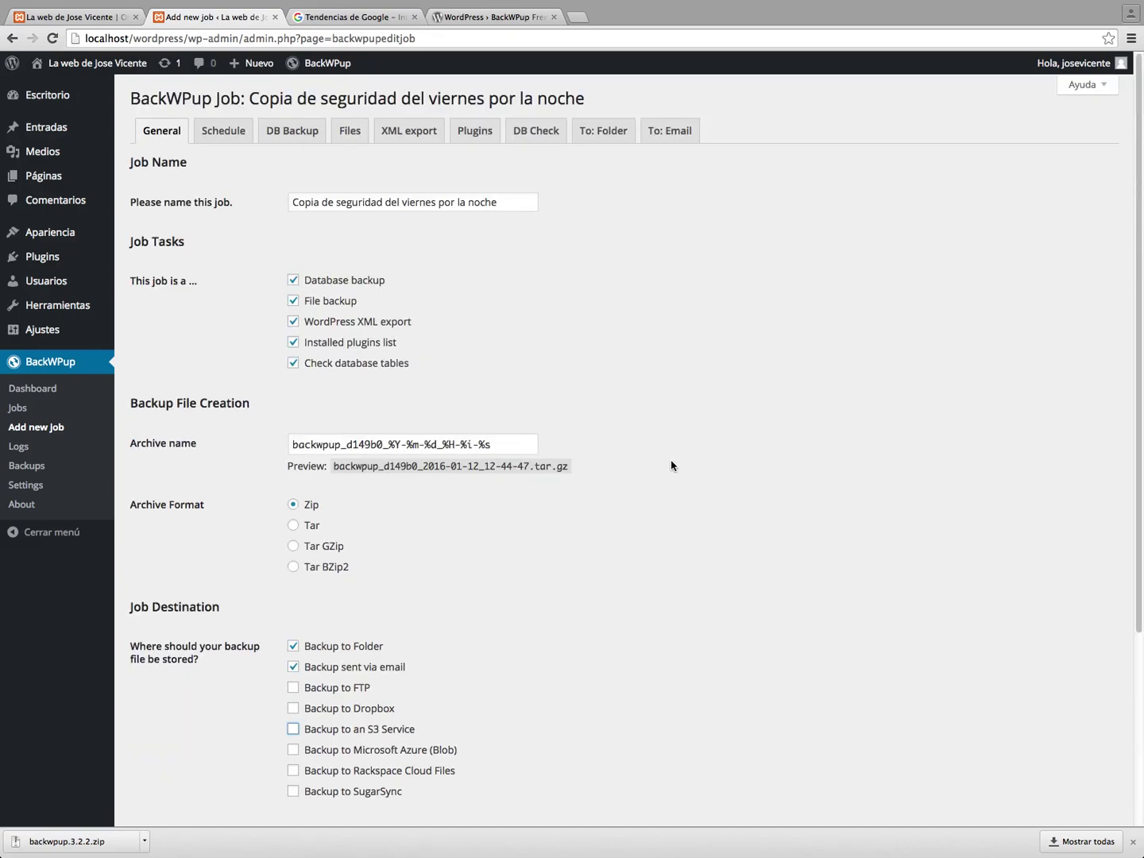
Check the job's database and file backup settings, and enable Try to repair defect table for the database check, saving the change.
click(295, 130)
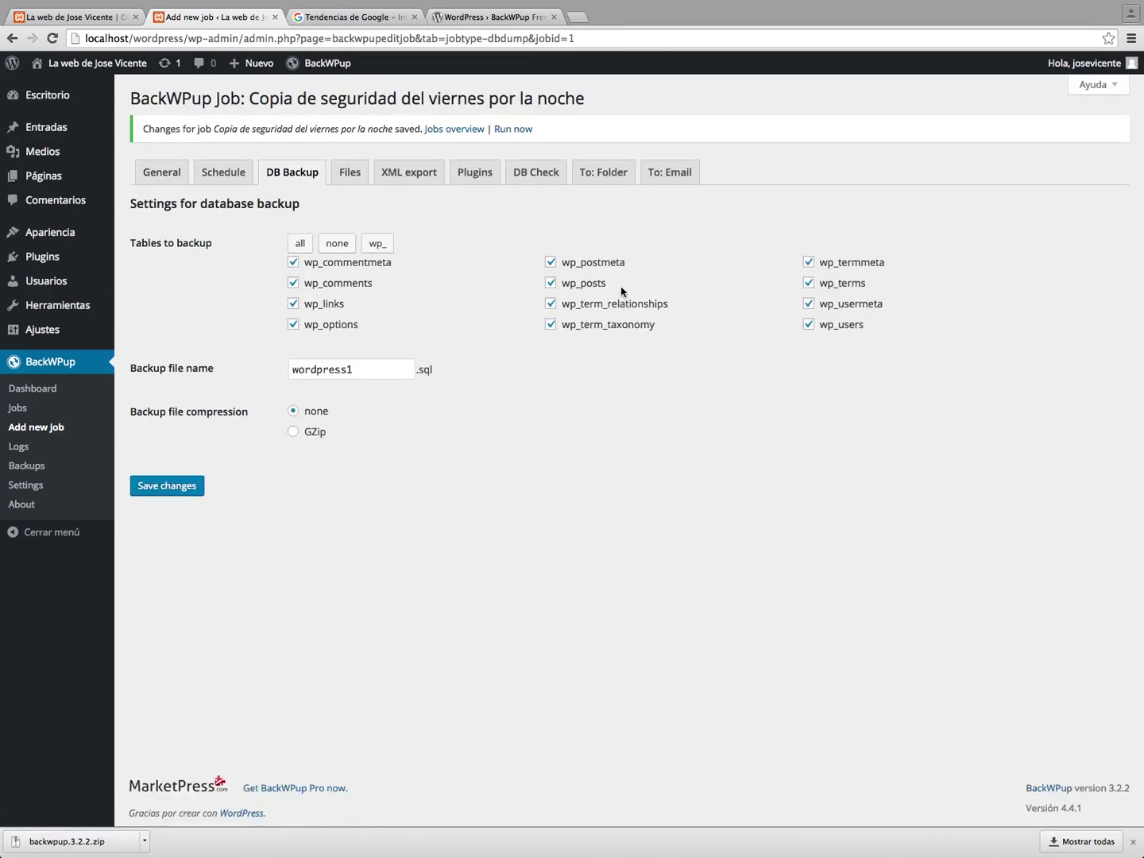
click(352, 175)
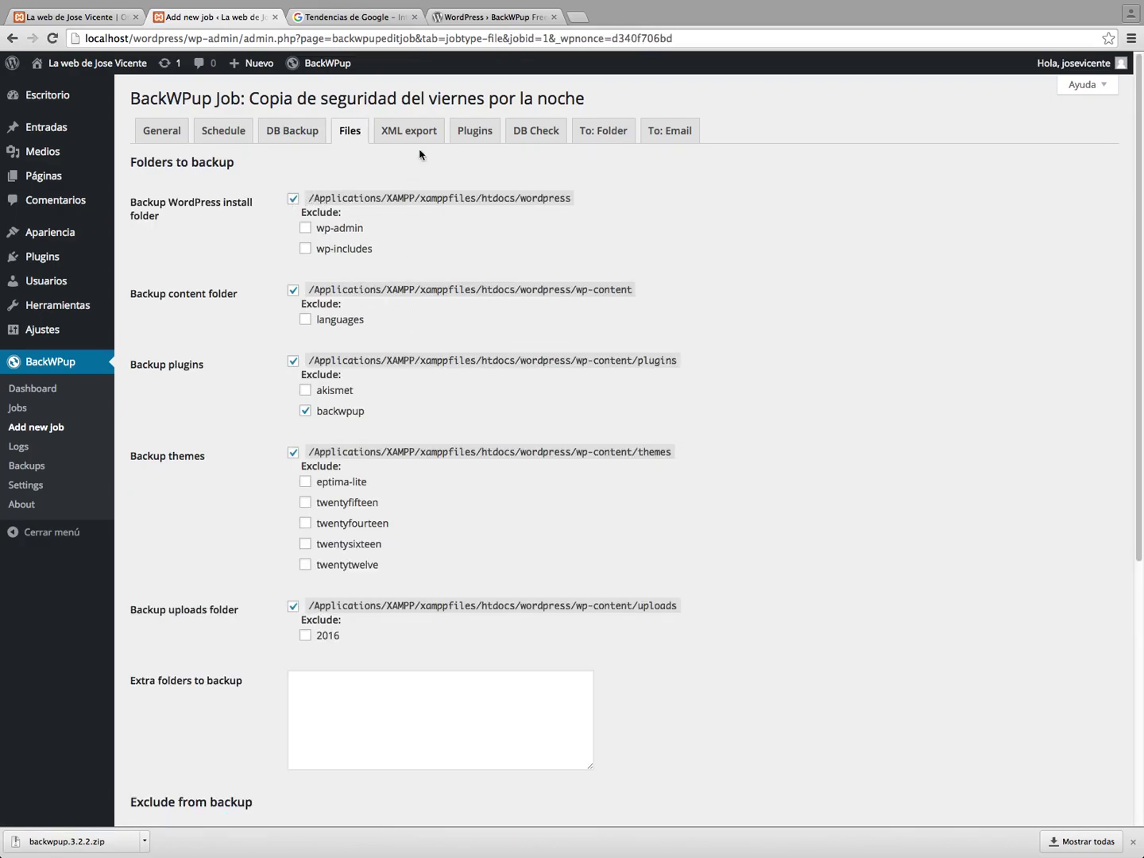
click(538, 132)
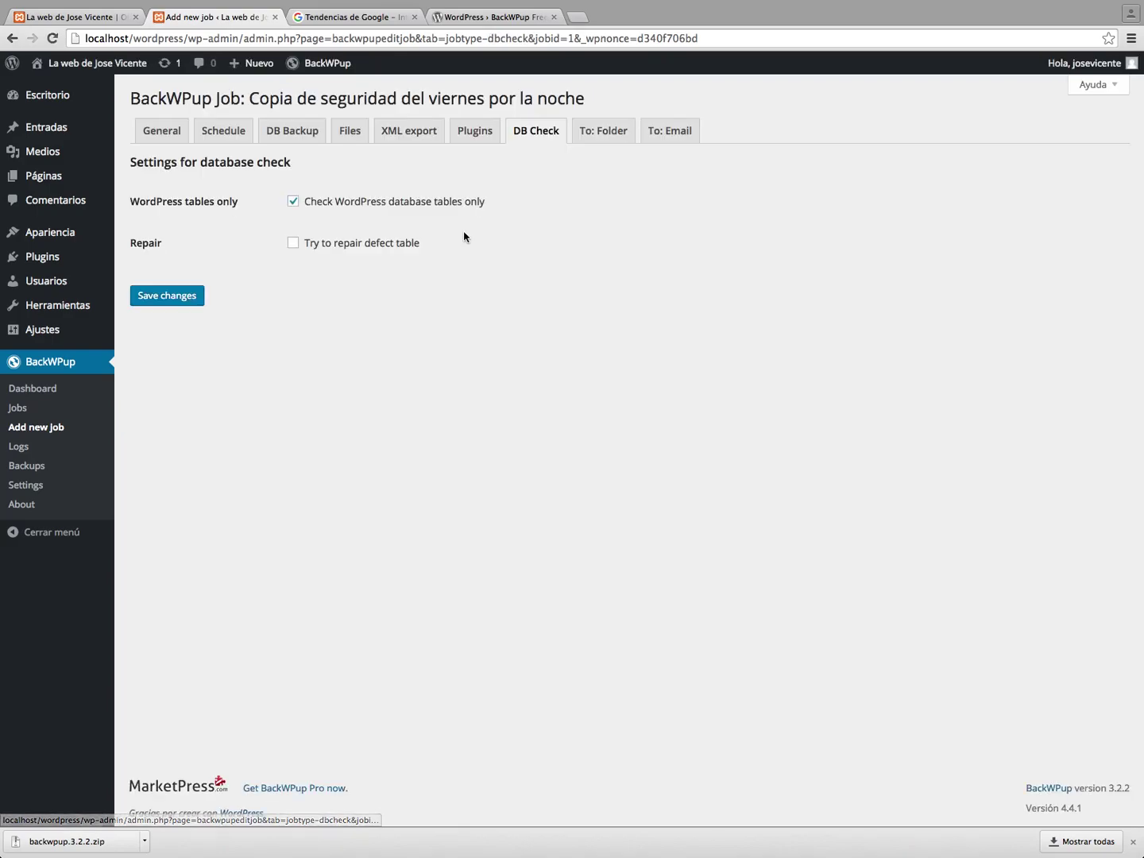
click(294, 242)
click(629, 142)
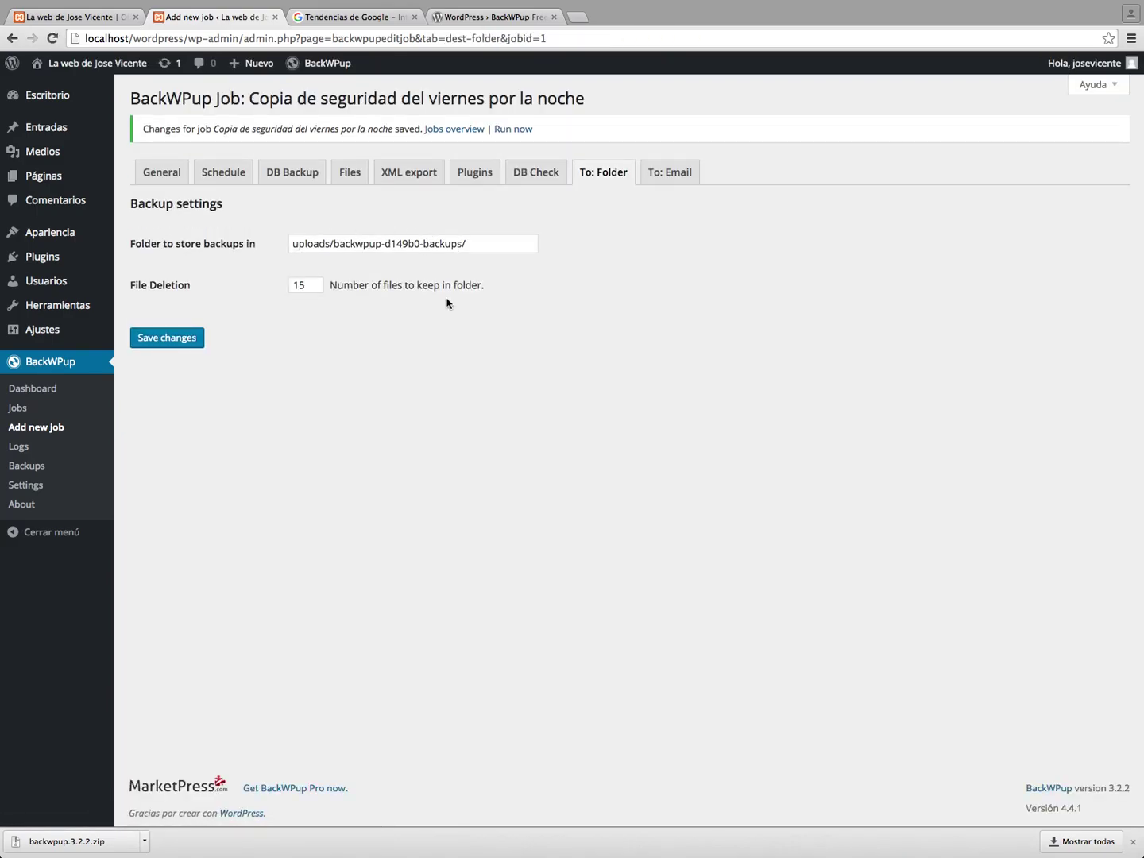
Recheck the job's general settings and set the job to start with WordPress cron.
click(165, 173)
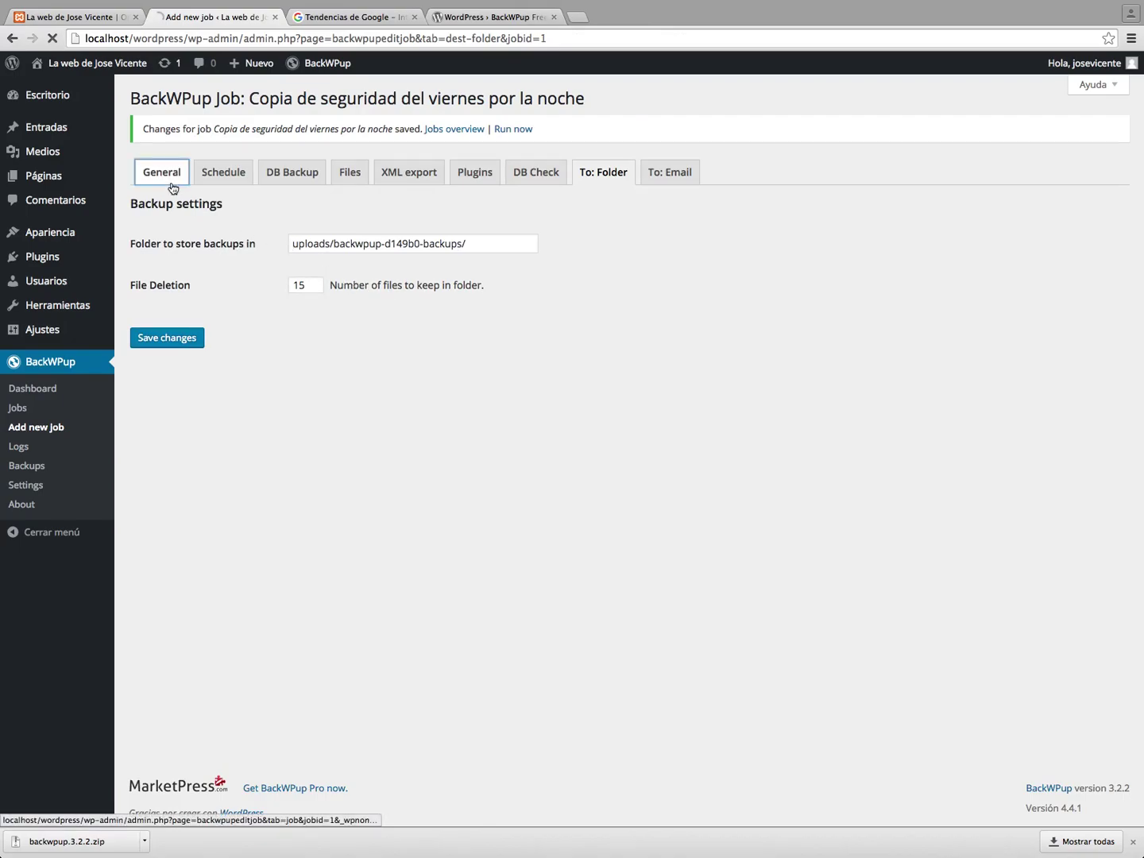
scroll(323, 398, down, 5)
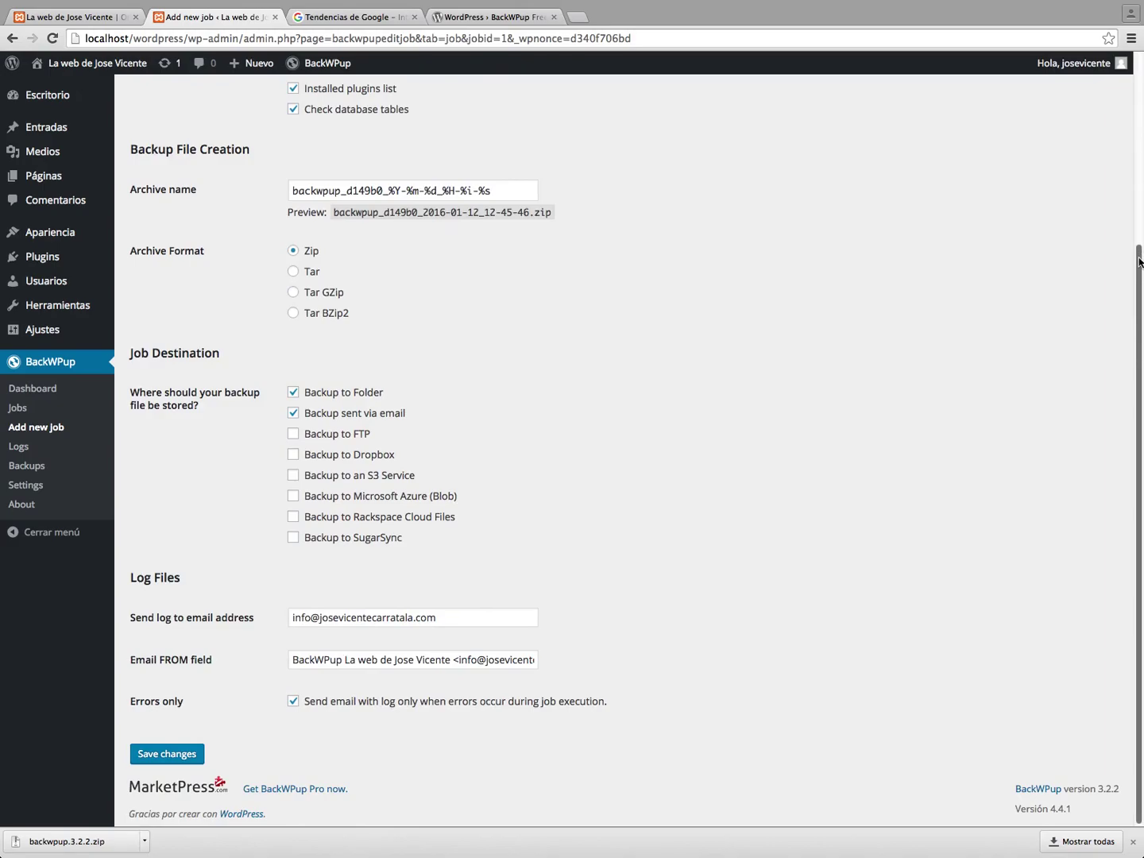
scroll(724, 132, up, 5)
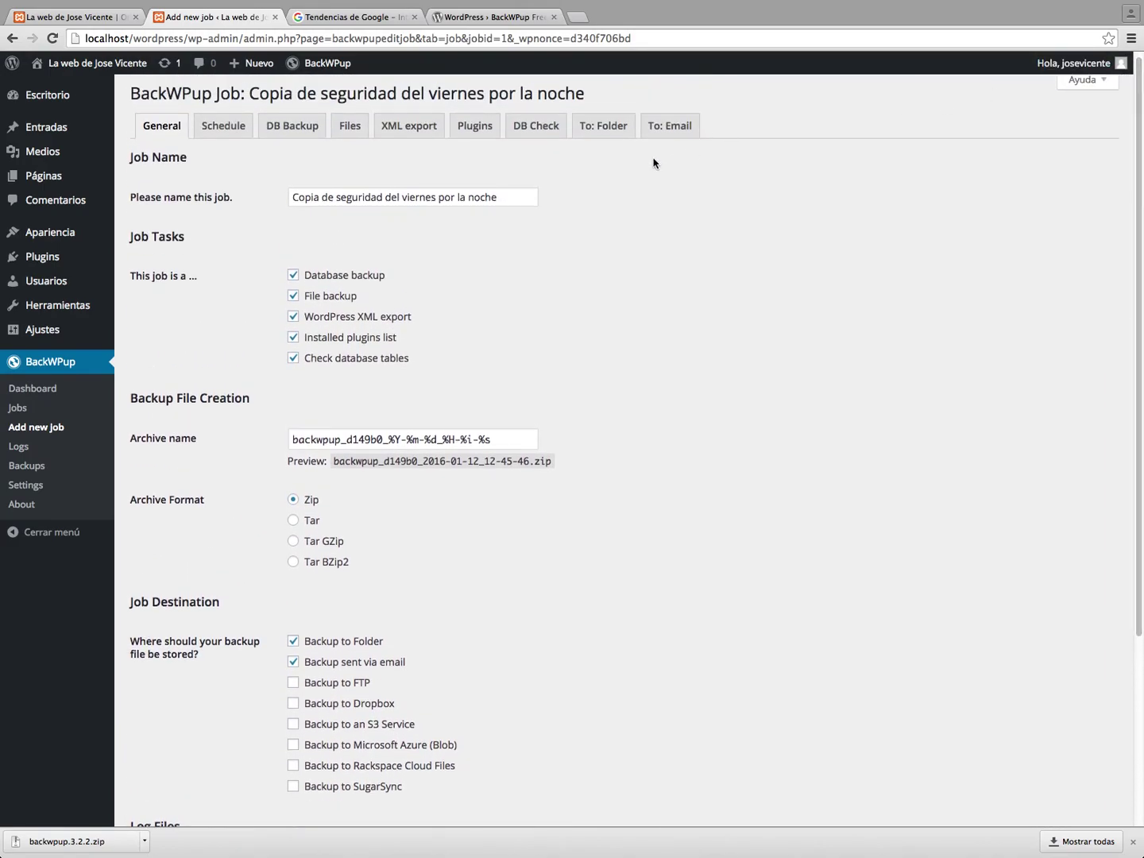
click(223, 126)
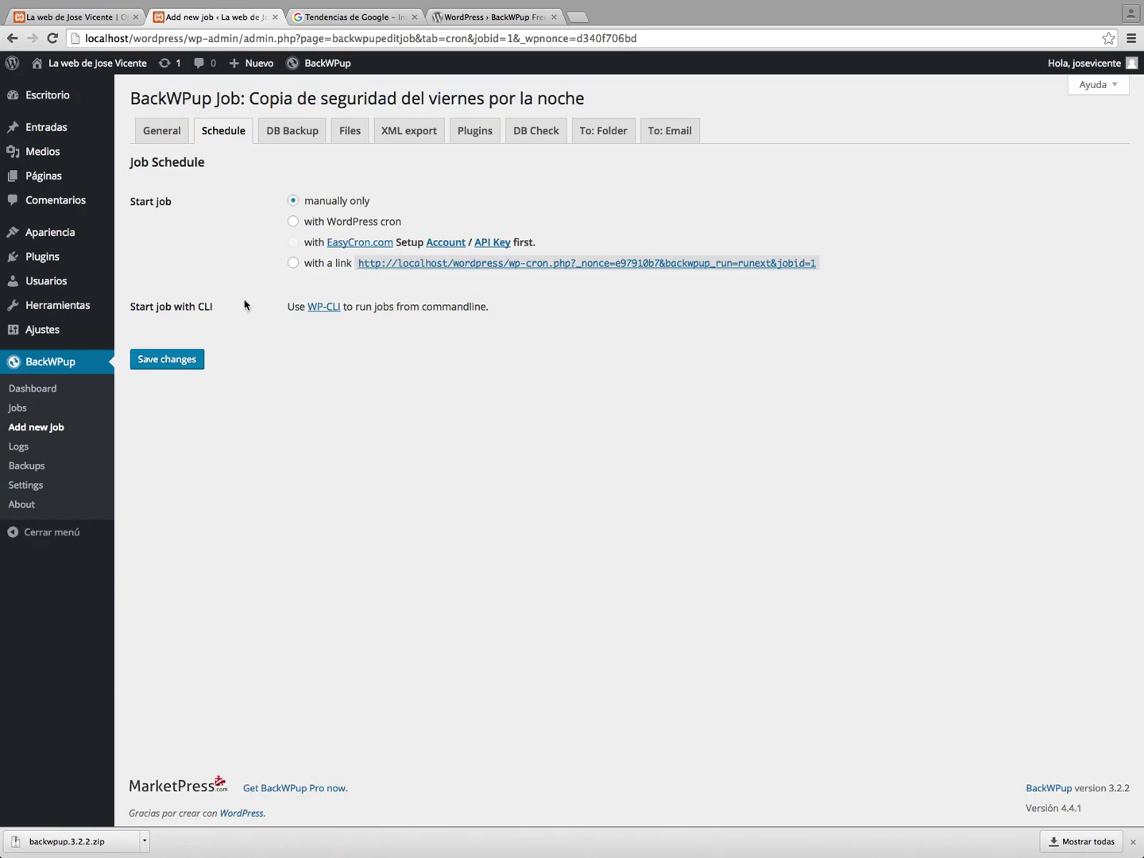
click(293, 221)
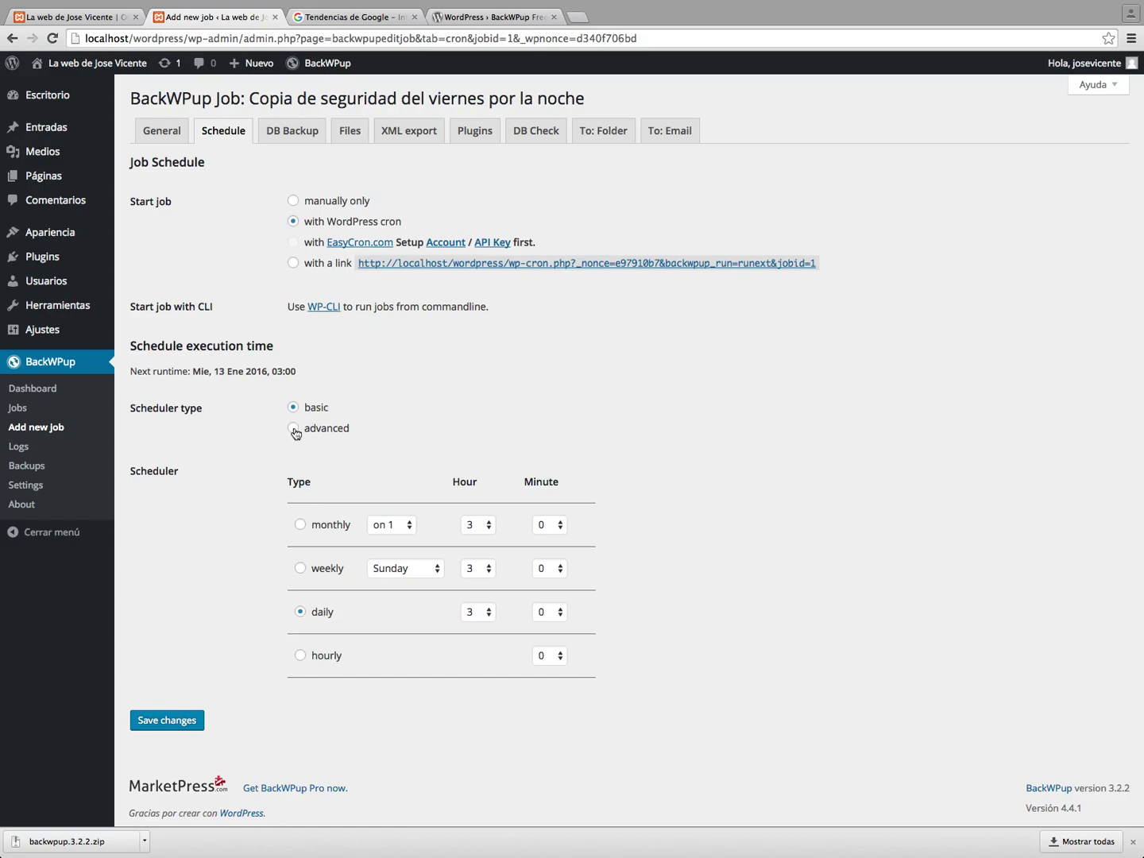
Schedule the job to run weekly on Friday at hour 22 and save the changes.
click(301, 569)
click(411, 571)
click(394, 635)
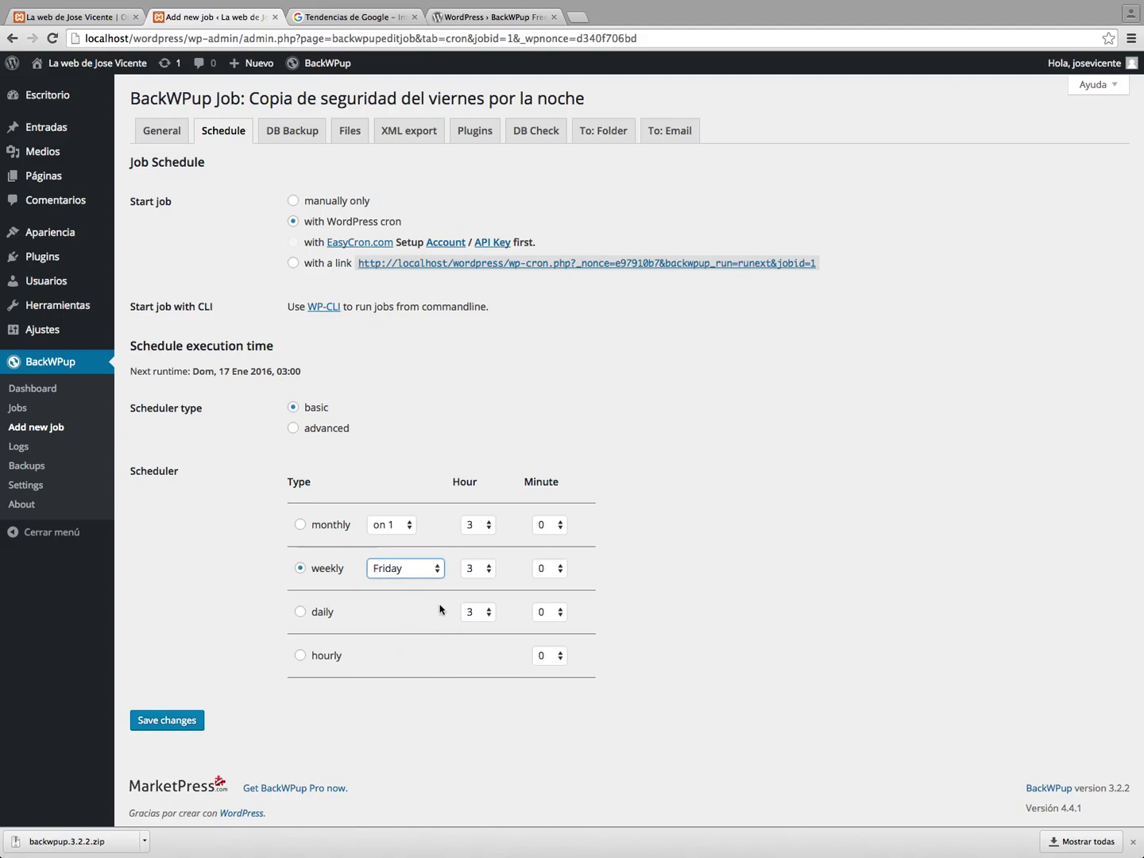
click(476, 569)
click(475, 825)
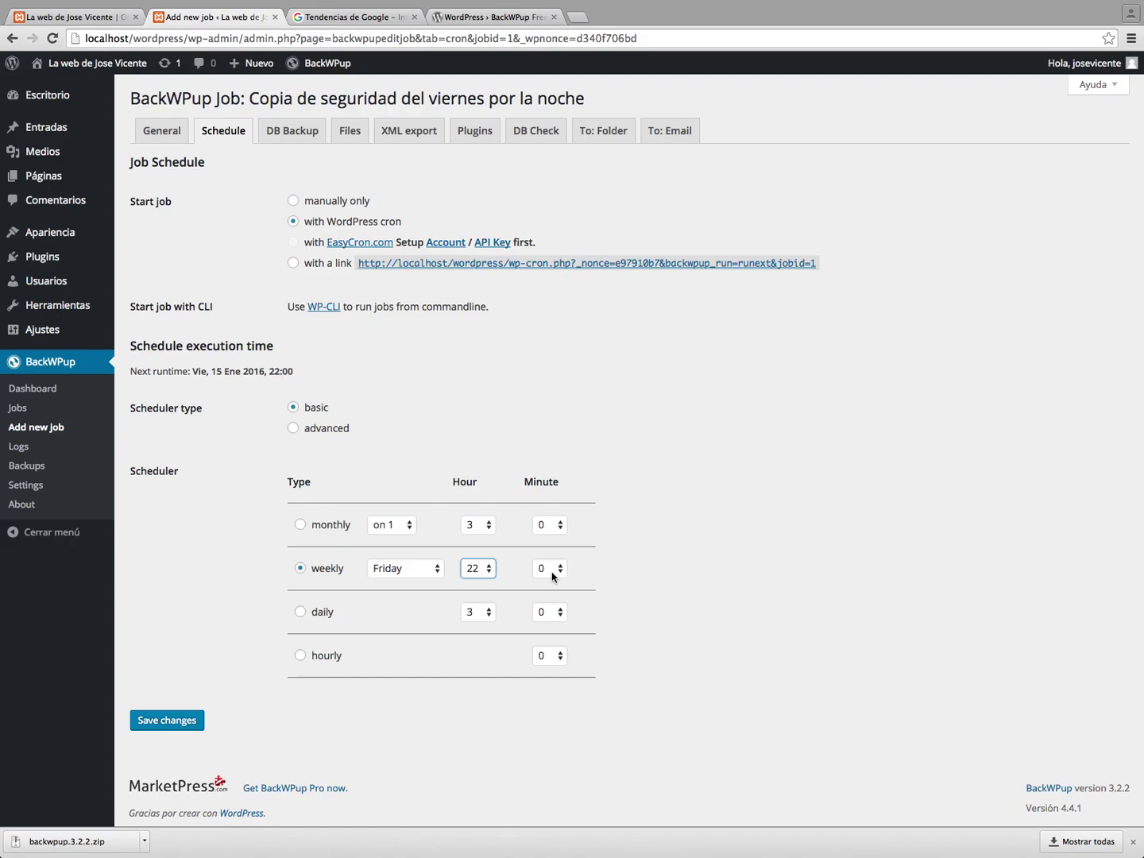
click(163, 719)
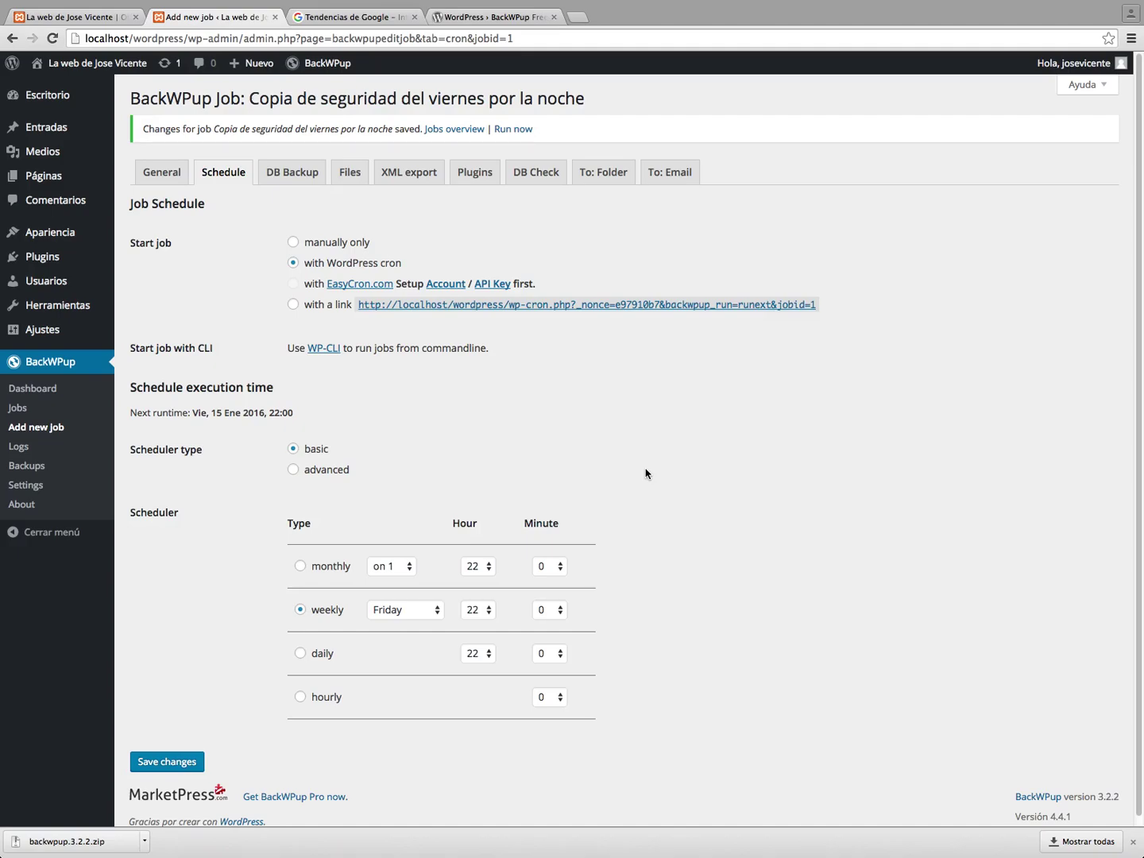
Download a one-click database backup from the BackWPup dashboard.
click(32, 390)
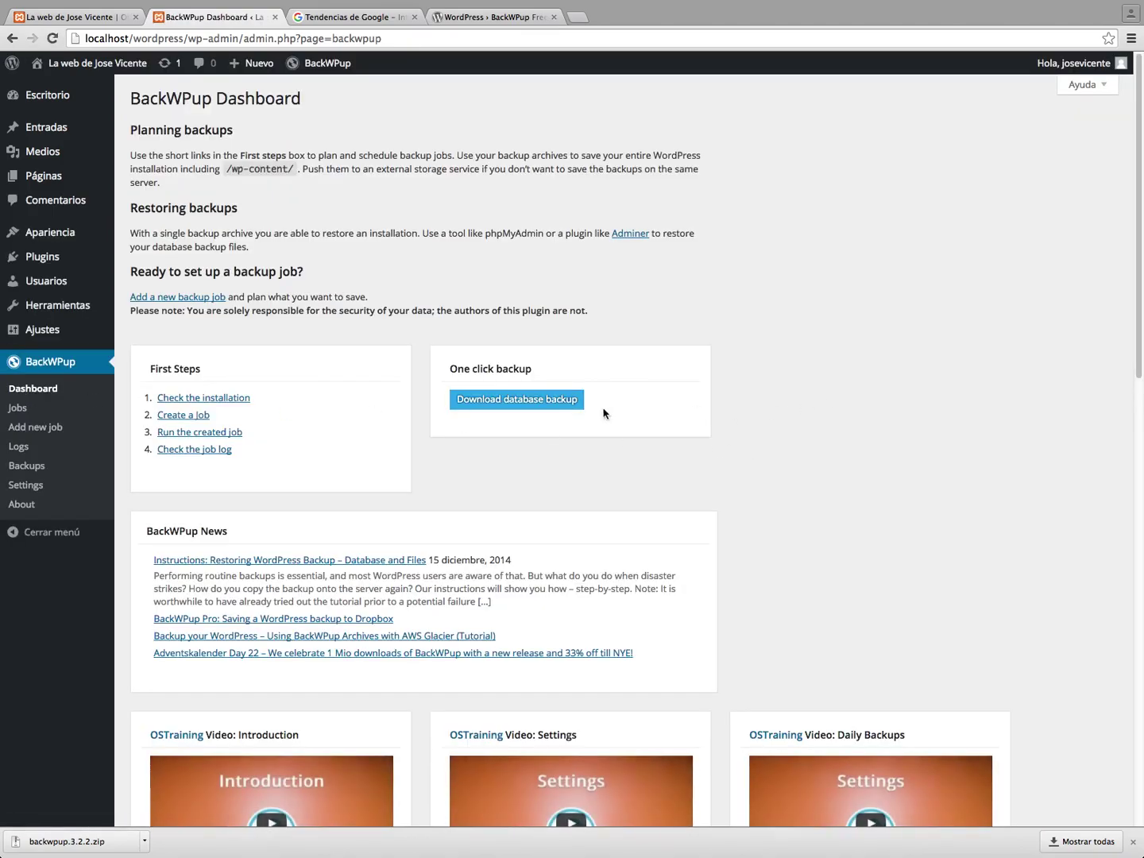
click(520, 396)
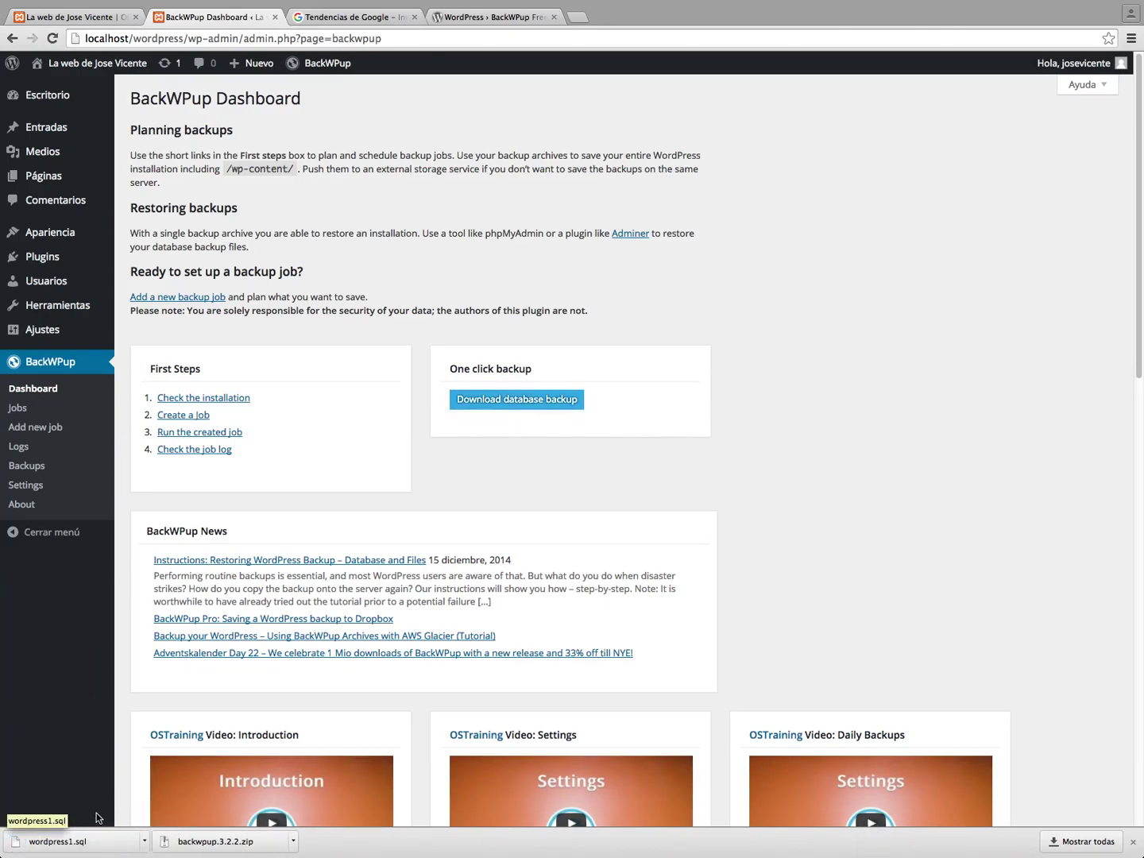
scroll(801, 491, down, 3)
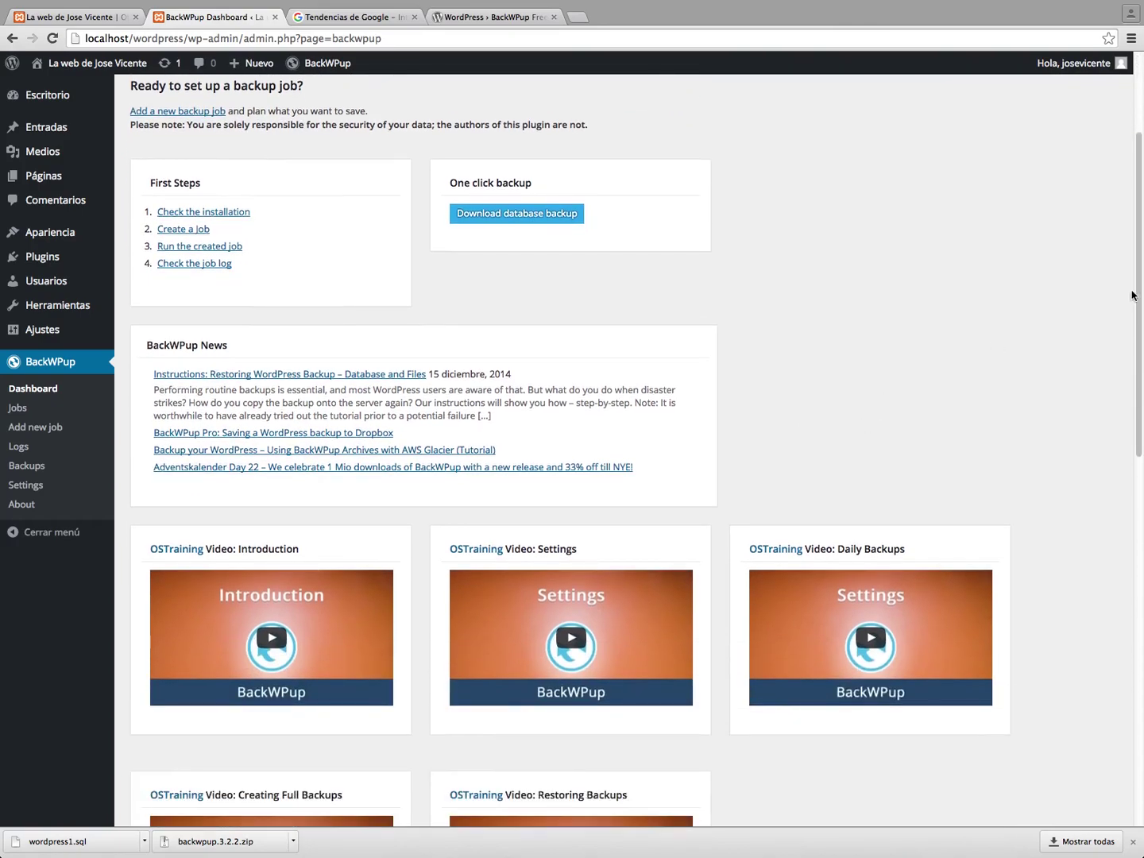
scroll(1125, 304, up, 3)
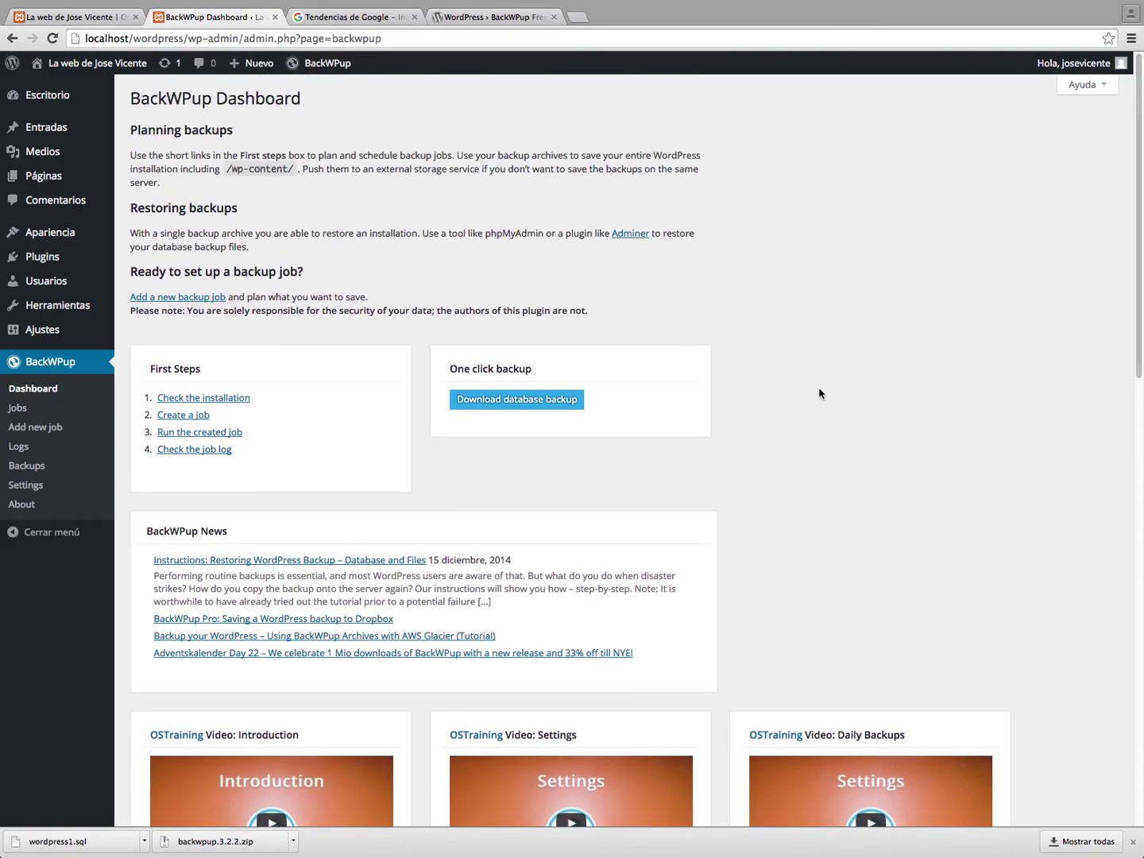